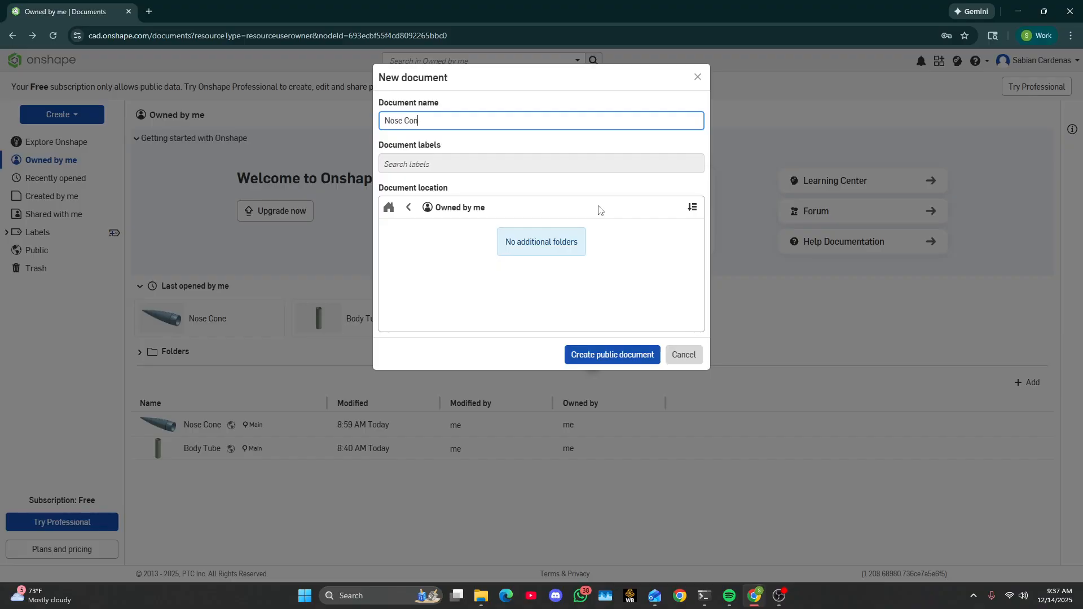
Step: Create the public document Nose Cone and start a sketch on the Front plane
key(Return)
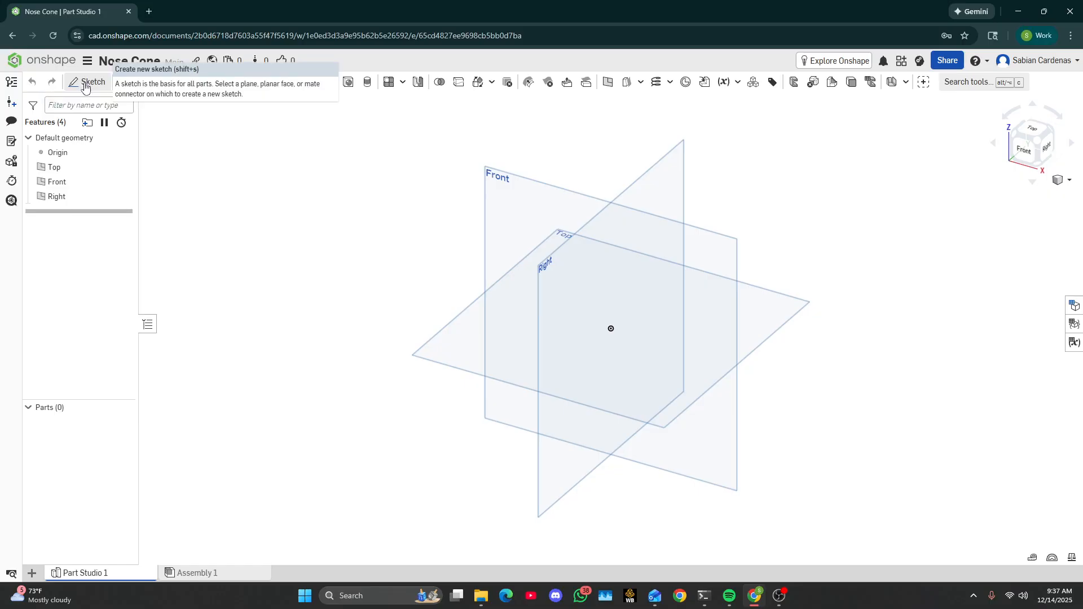
click(84, 84)
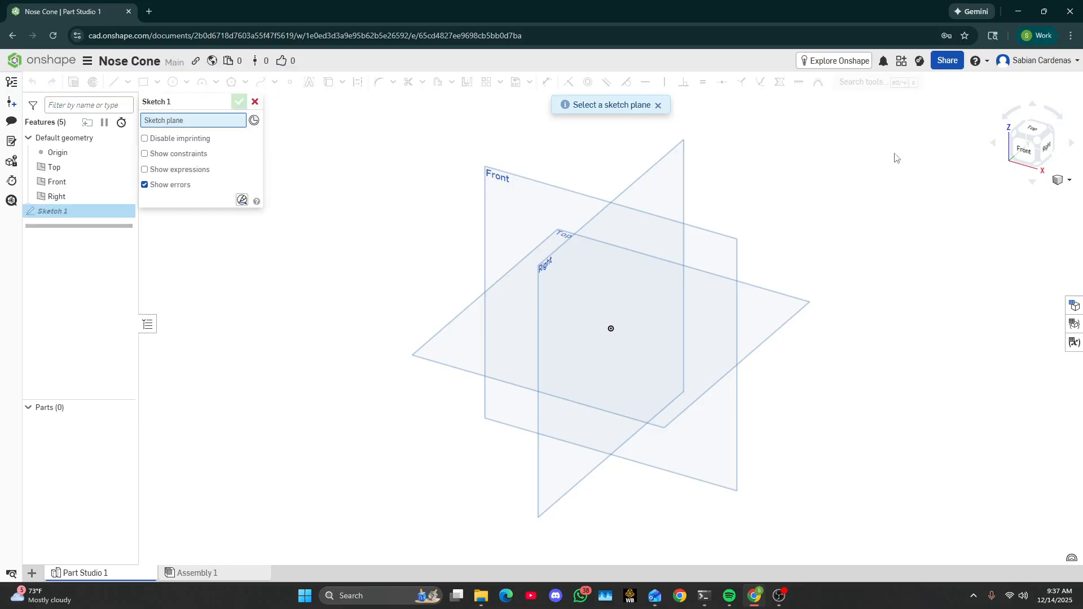
click(500, 192)
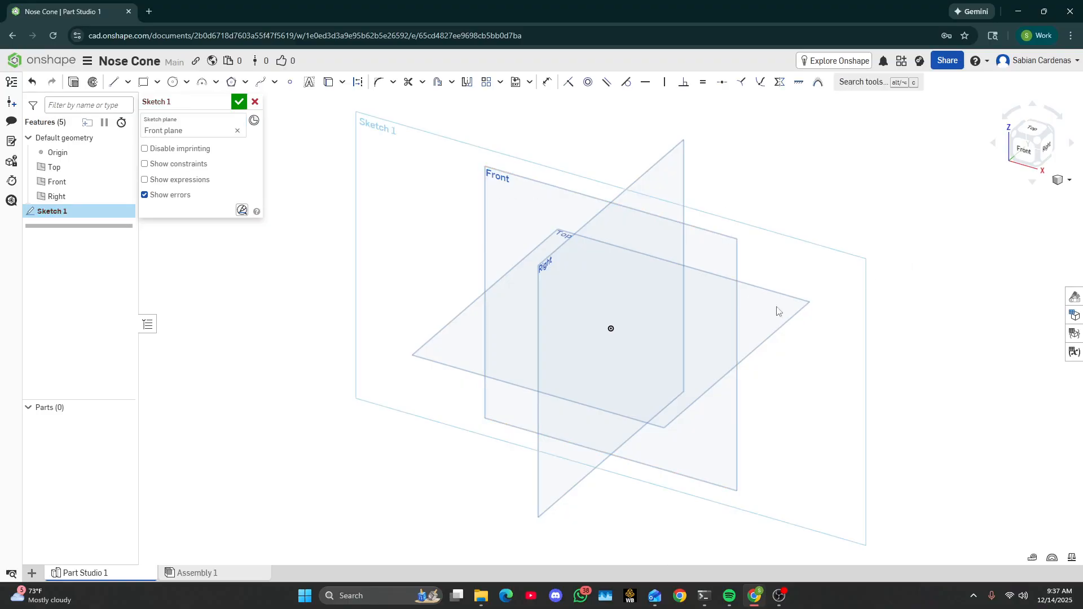
Step: Sketch a horizontal line about 6.36 in long from the origin in the positive X direction
click(1026, 156)
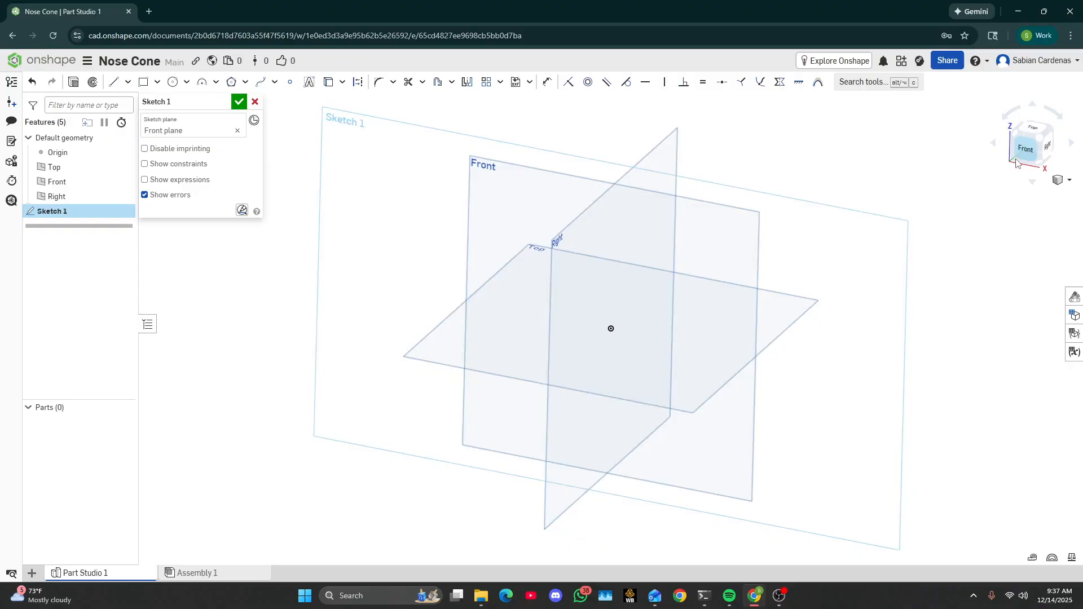
click(113, 85)
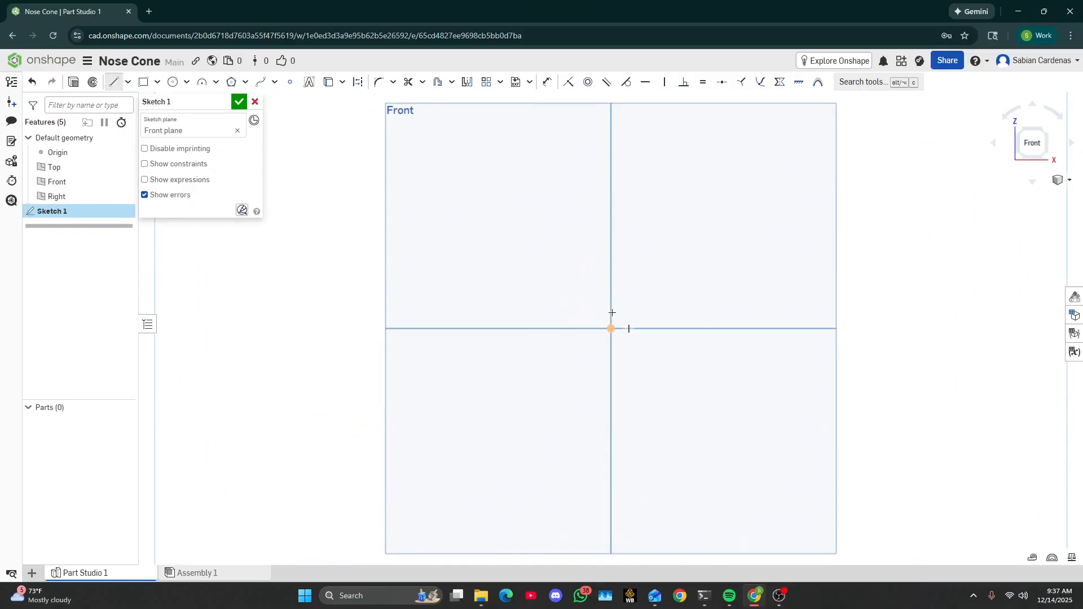
click(611, 329)
scroll(468, 426, down, 5)
scroll(467, 427, down, 1)
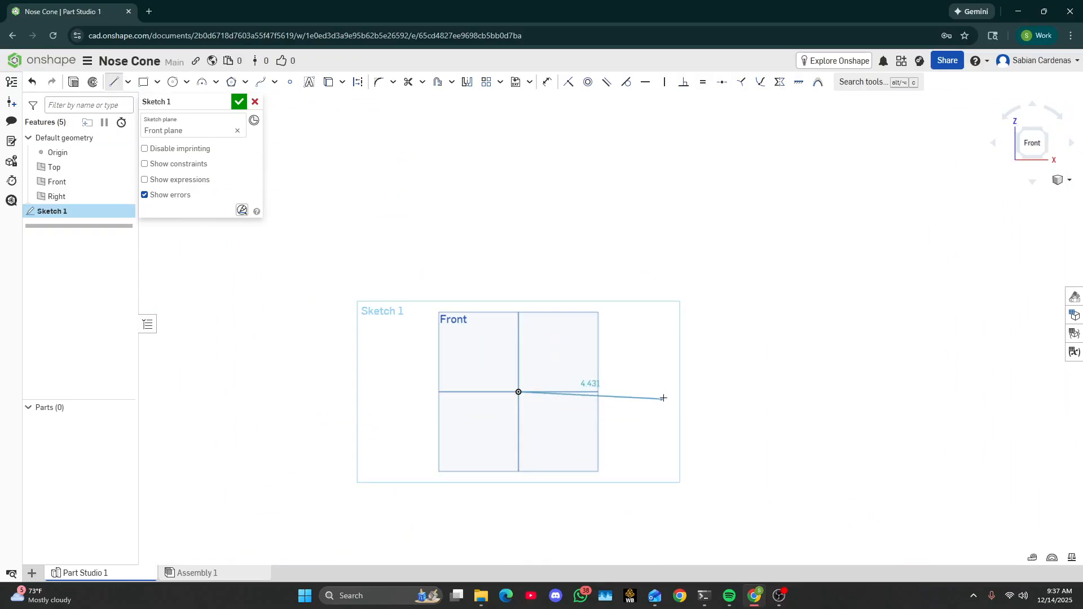
click(688, 392)
key(Escape)
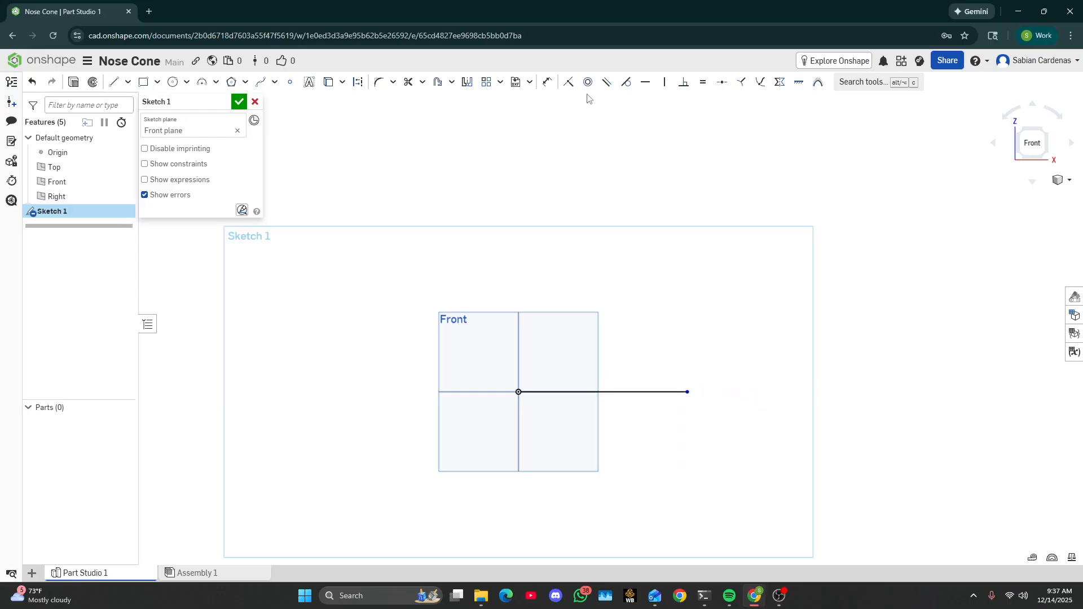
Step: Dimension the horizontal baseline's length and set it to 12 in
click(546, 82)
click(594, 390)
click(590, 283)
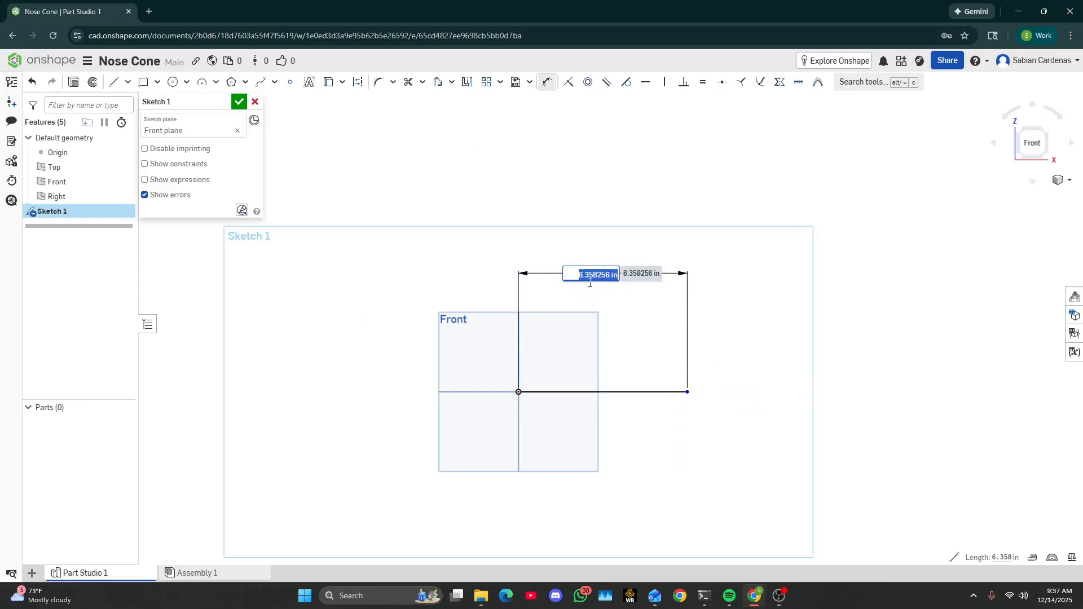
text(12)
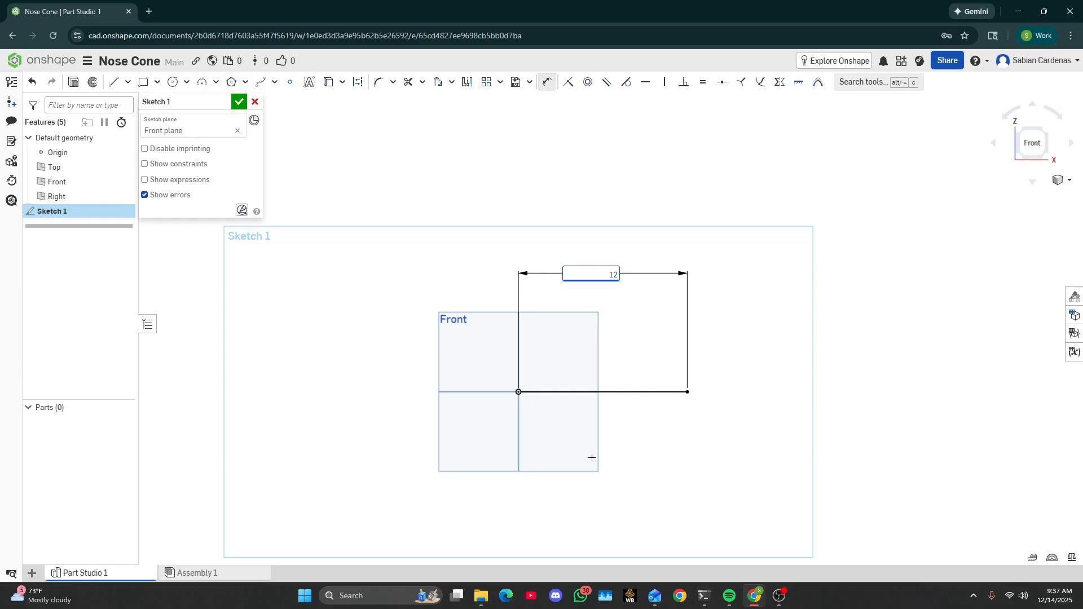
key(Return)
Step: Sketch a vertical line about 2.17 in long upward from the baseline's far end
click(114, 83)
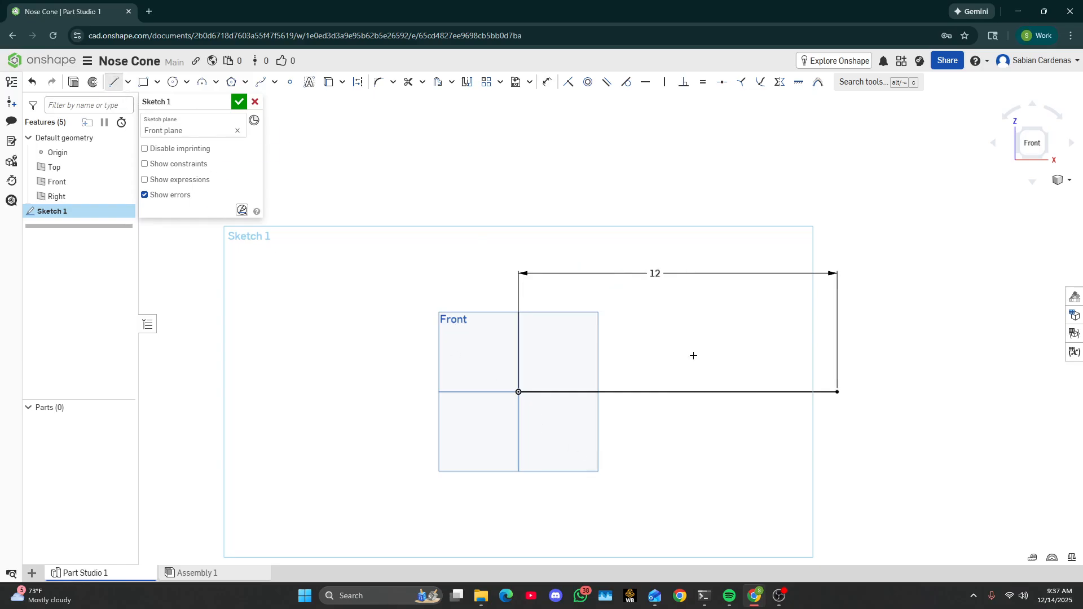
scroll(838, 419, up, 5)
click(823, 307)
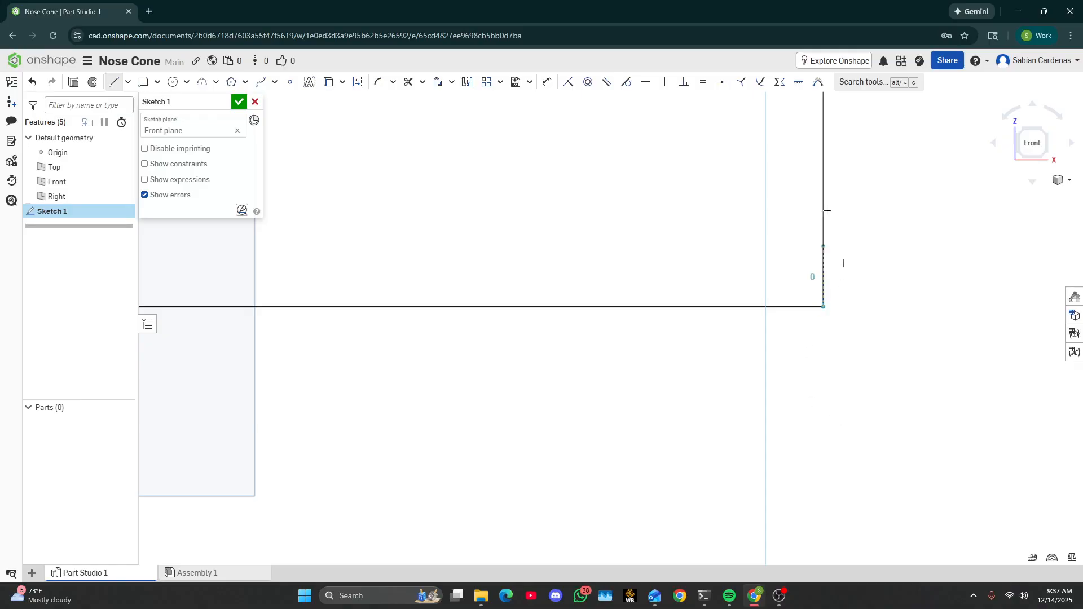
scroll(821, 184, down, 5)
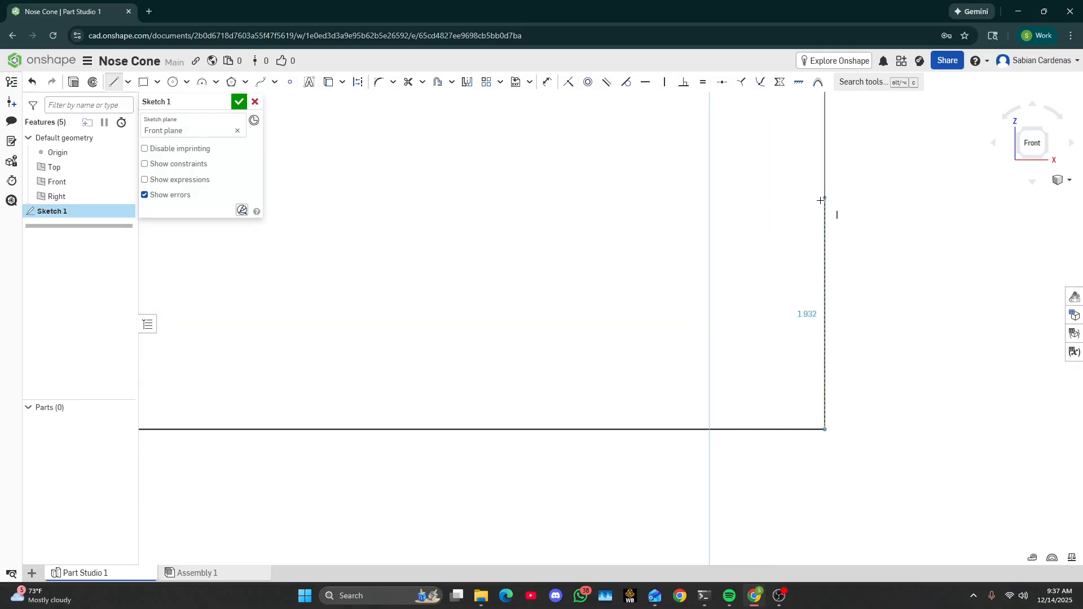
scroll(823, 187, down, 1)
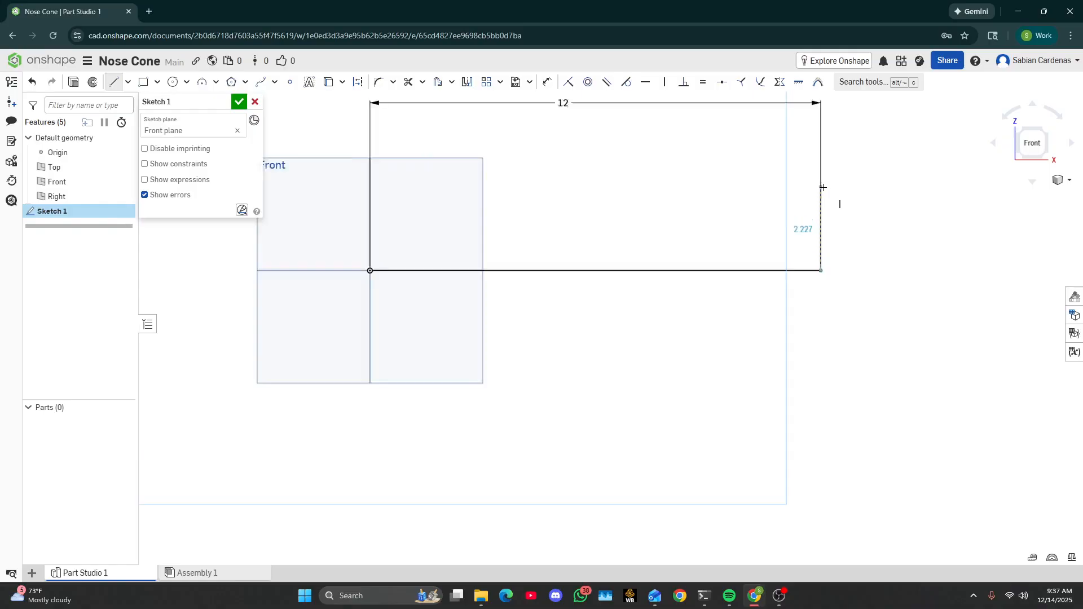
scroll(822, 190, up, 5)
click(818, 192)
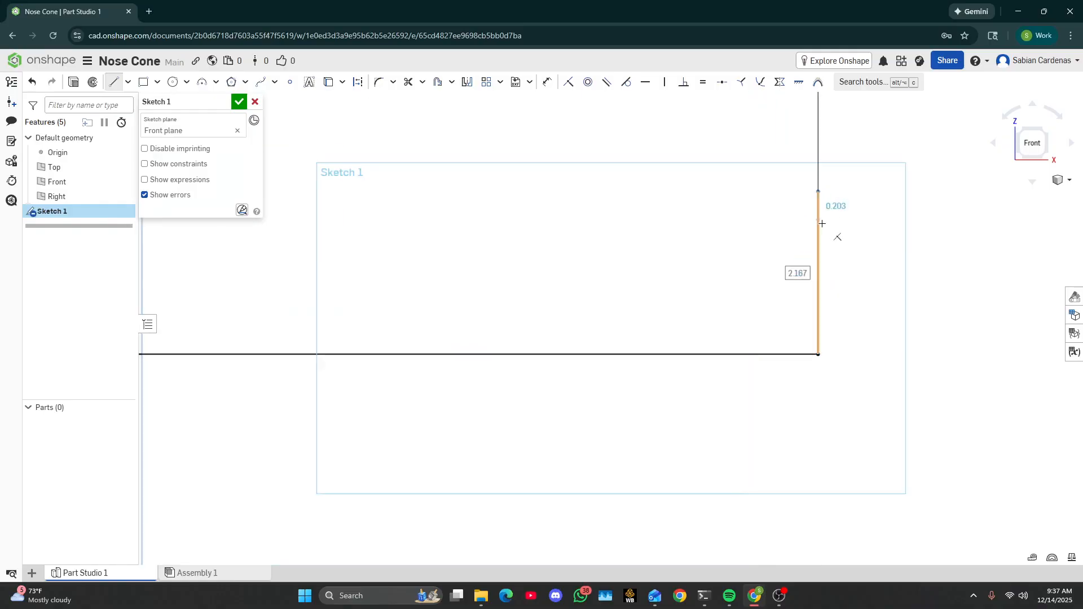
key(Escape)
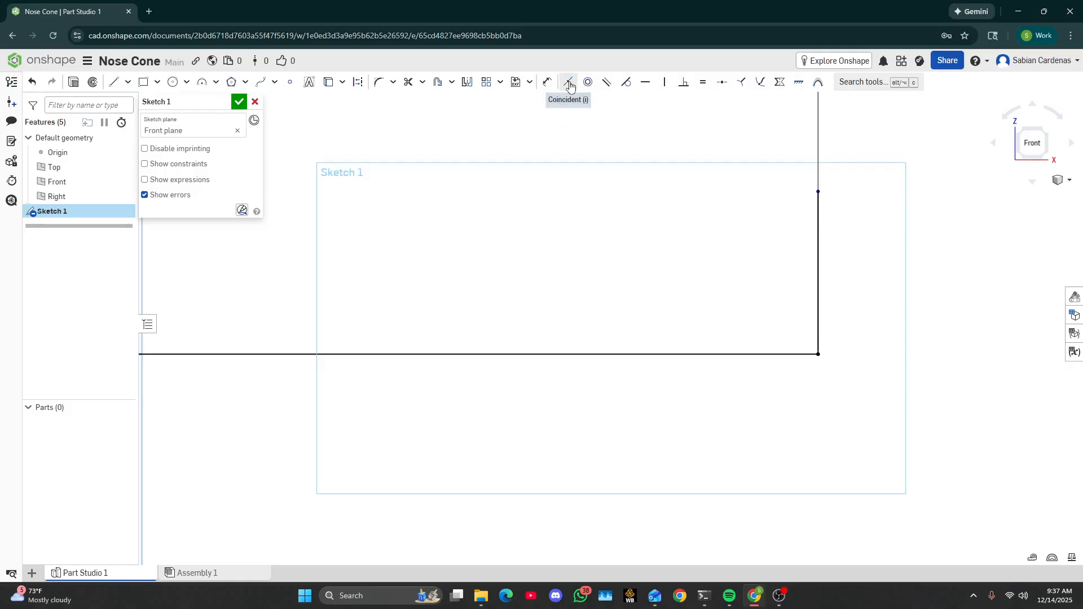
Step: Dimension the vertical line at the baseline's far end and set it to 1.5 in
key(d)
click(819, 291)
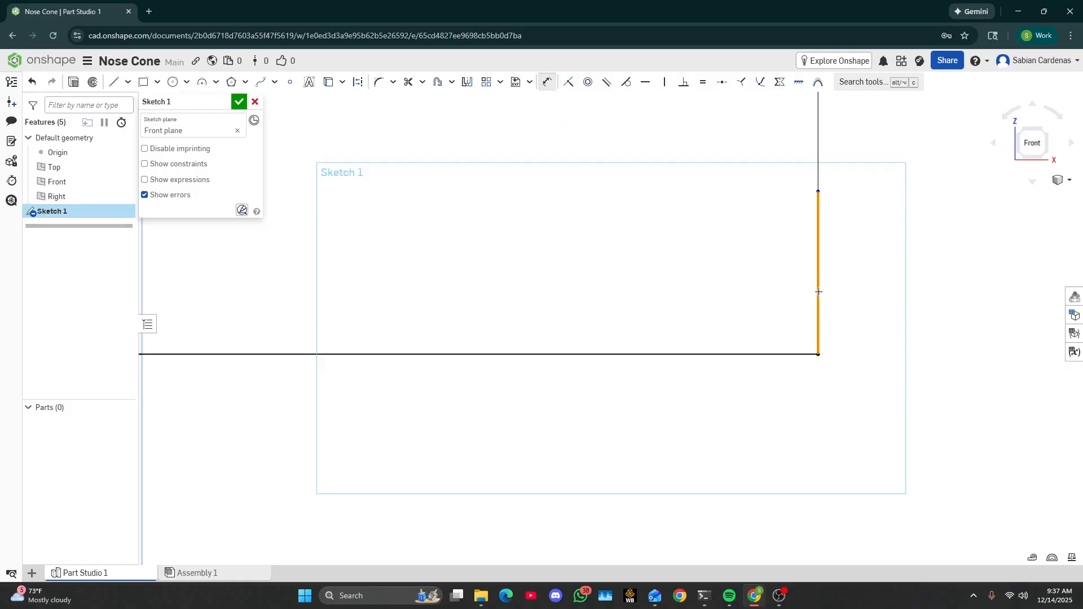
click(930, 294)
text(1)
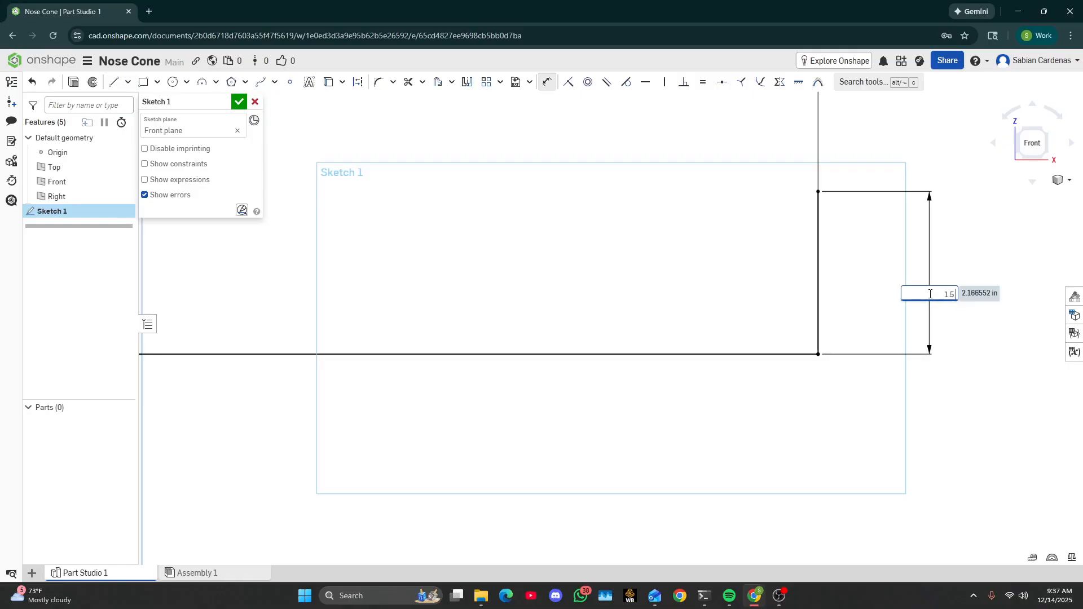
text(.5)
key(Return)
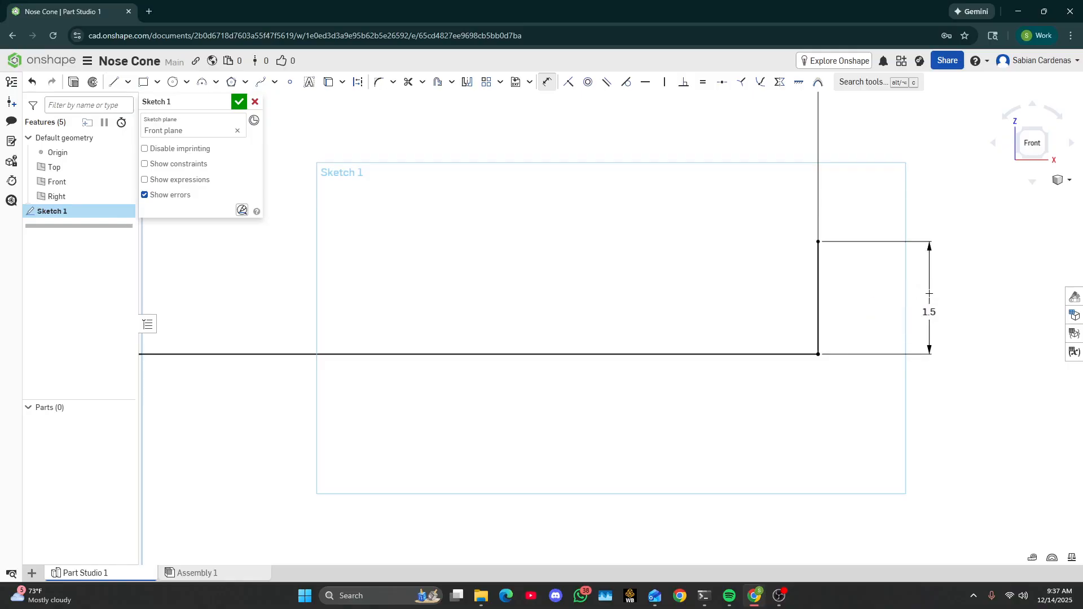
Step: Sketch a horizontal line about 1.53 in long from the vertical line's upper end back toward the origin side
click(114, 81)
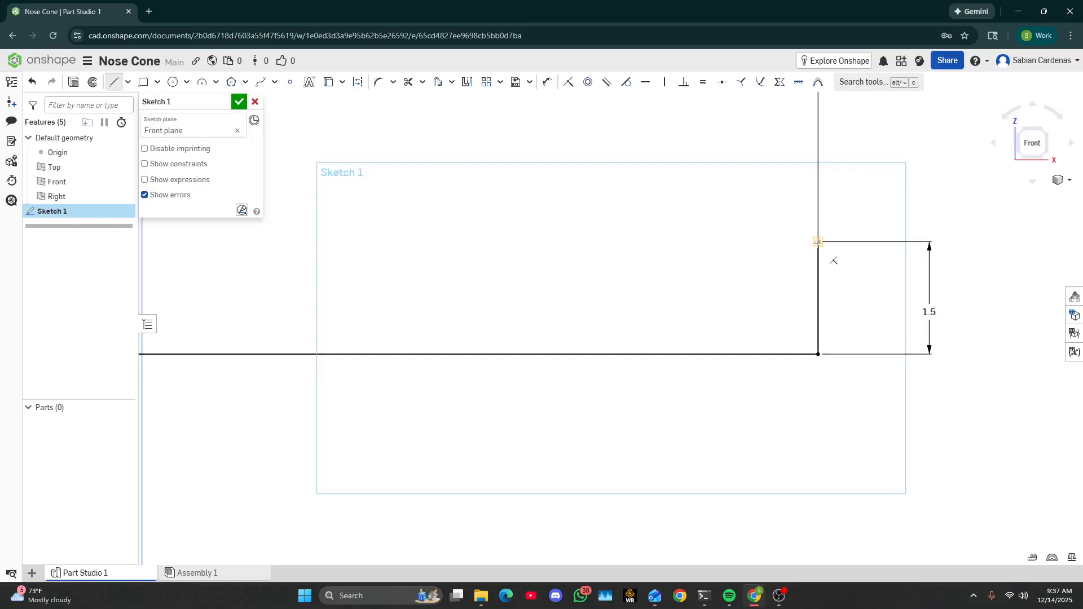
click(818, 242)
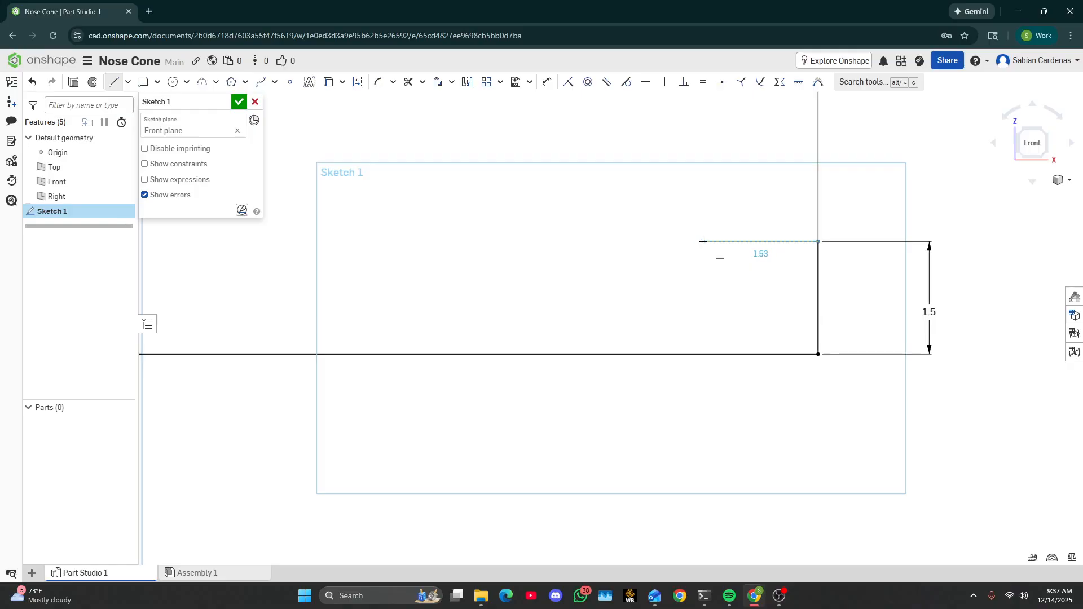
click(703, 242)
key(Escape)
Step: Dimension the upper horizontal line's length and set it to 2 in
click(547, 82)
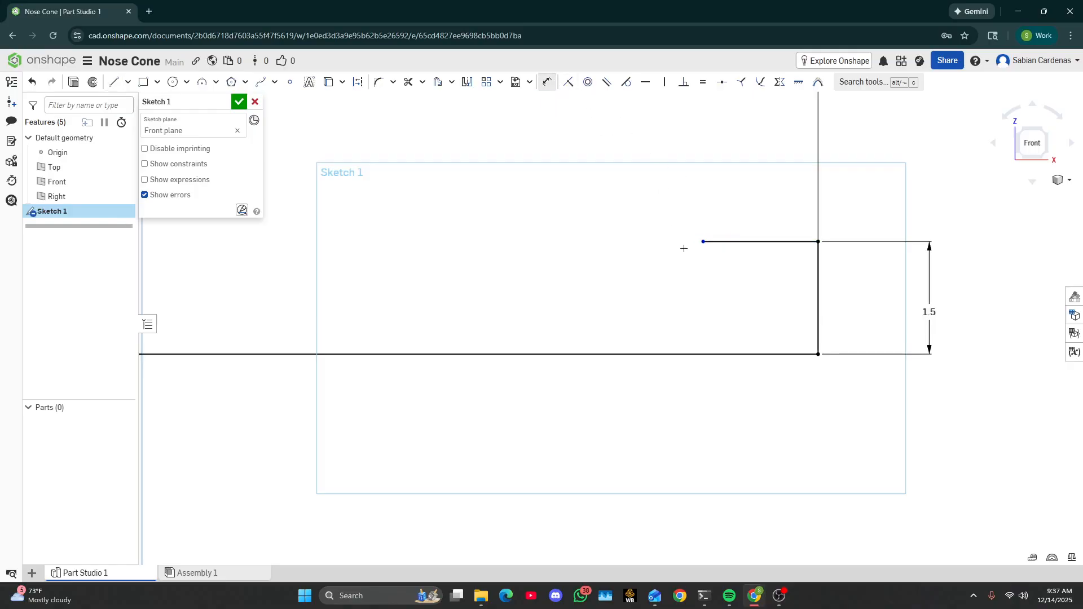
click(712, 241)
click(749, 179)
text(2)
key(Return)
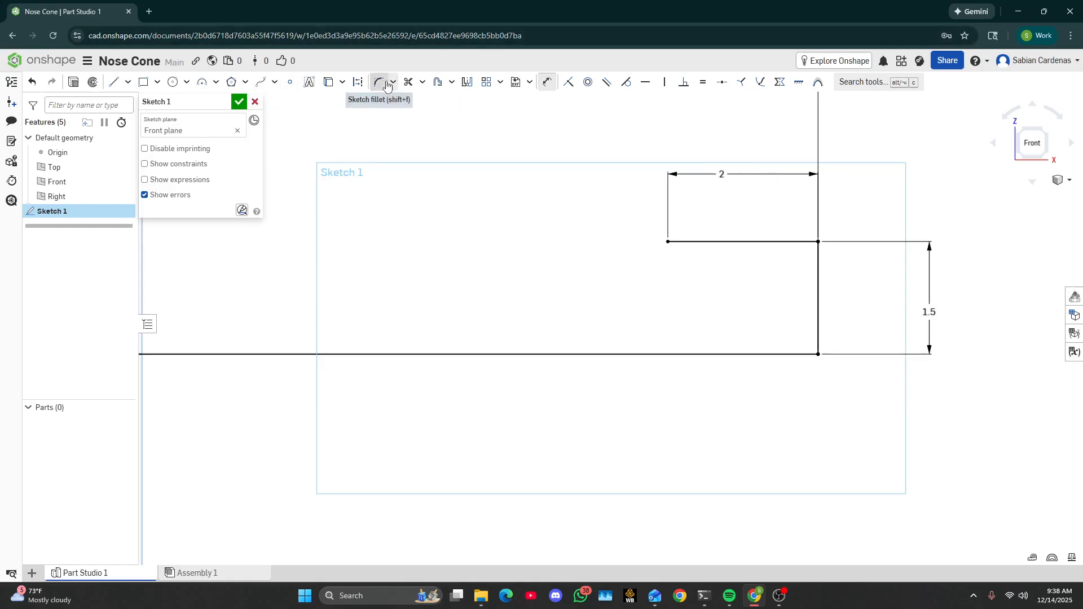
Step: Sketch a short vertical line about 0.17 in long upward from the free end of the 2 in line
click(109, 85)
scroll(677, 231, up, 5)
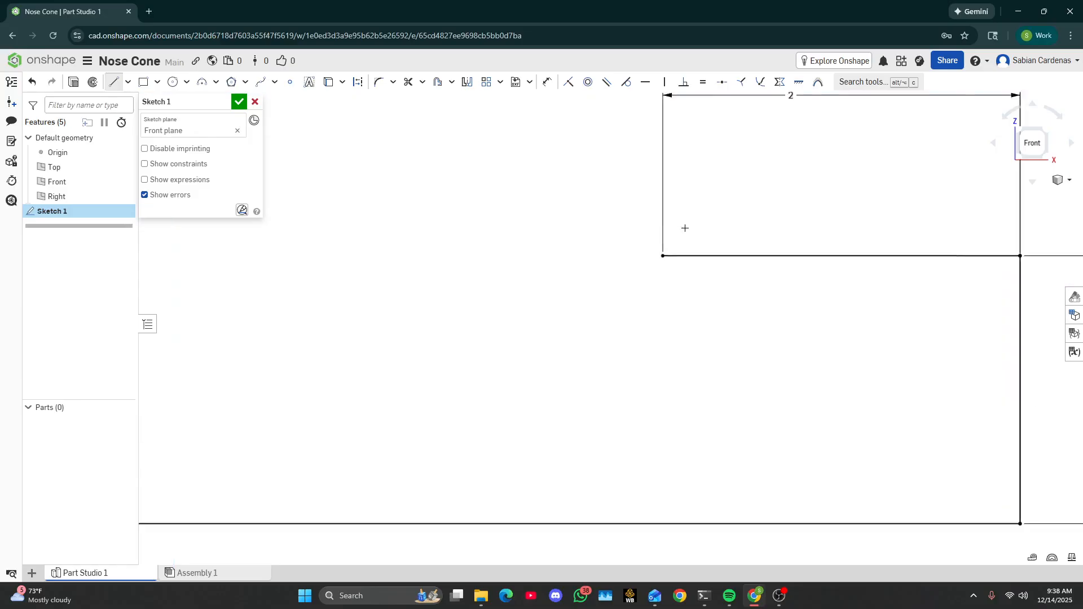
click(659, 261)
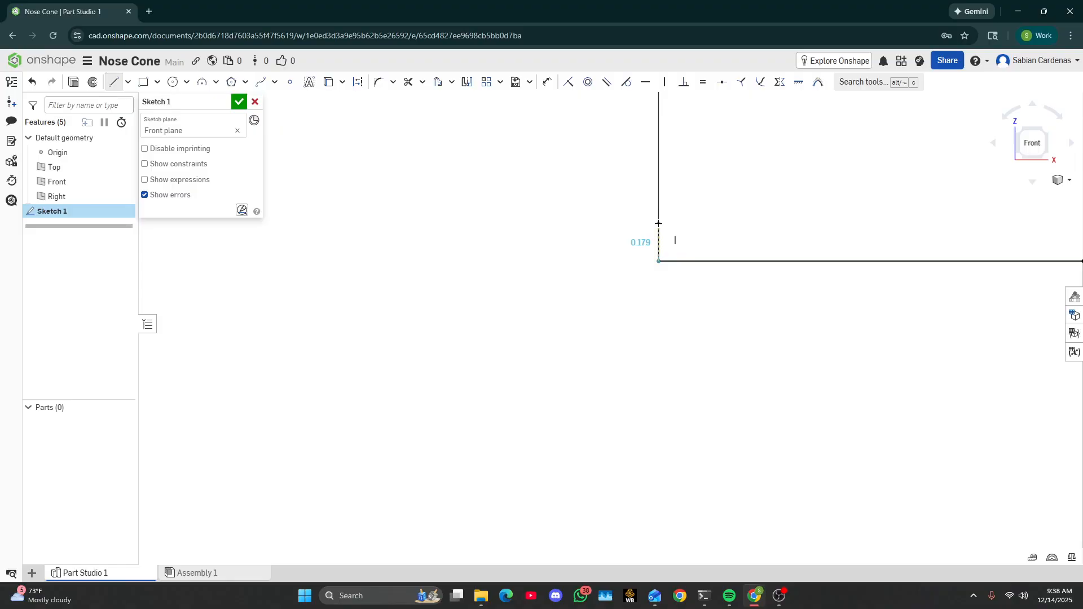
click(658, 224)
key(Escape)
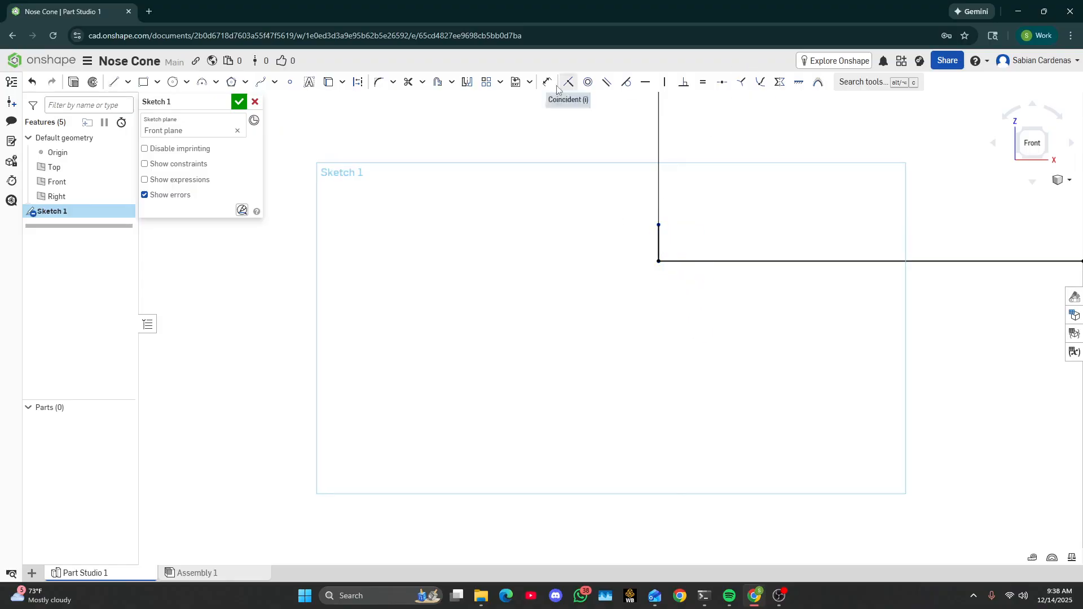
Step: Dimension the short vertical step line with the expression (3.0625-3)/2
click(546, 81)
click(658, 242)
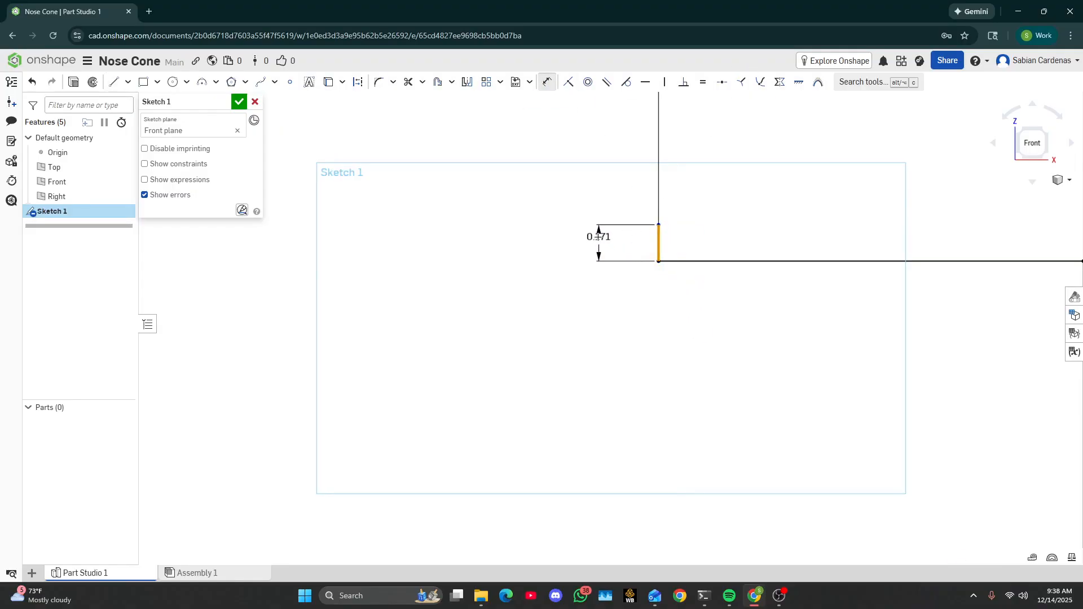
click(599, 237)
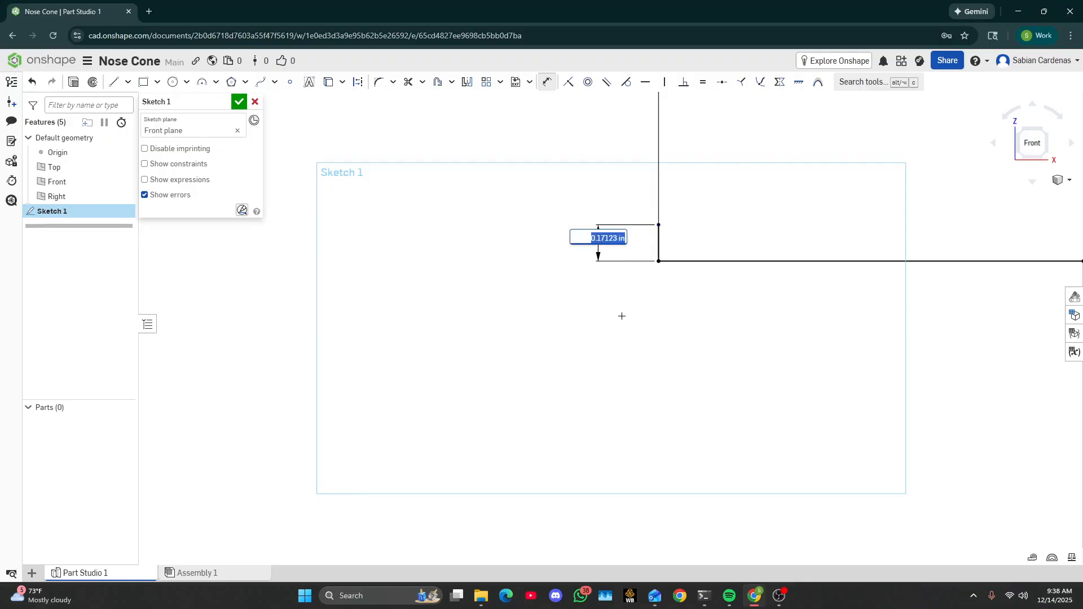
key(BackSpace)
text((3.0625-3)/2)
key(Return)
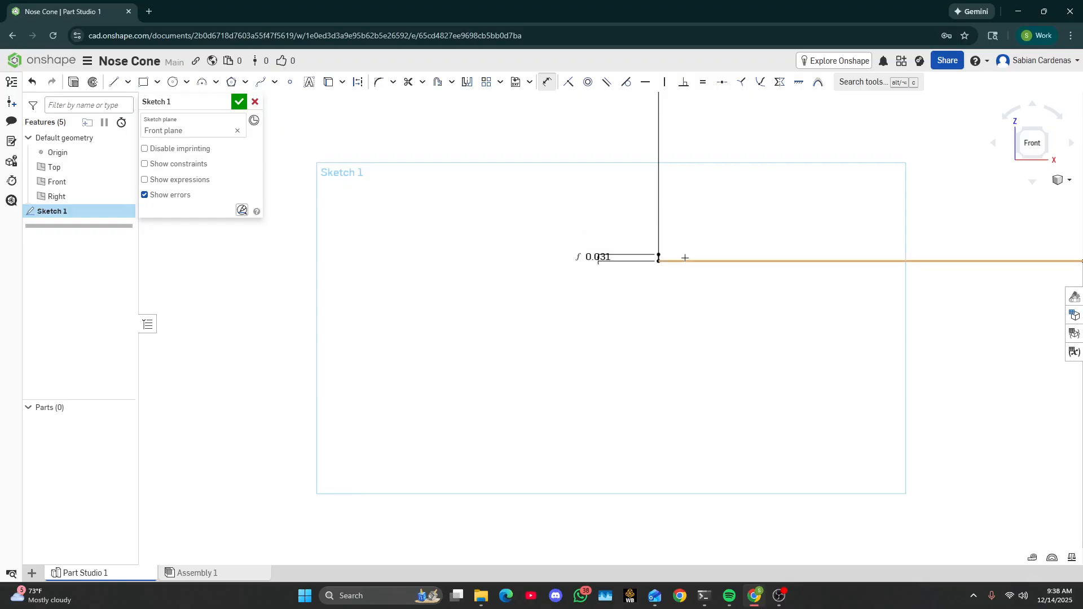
Step: Sketch a second line about 3.95 in long from the origin along the 12 in baseline
scroll(335, 247, down, 12)
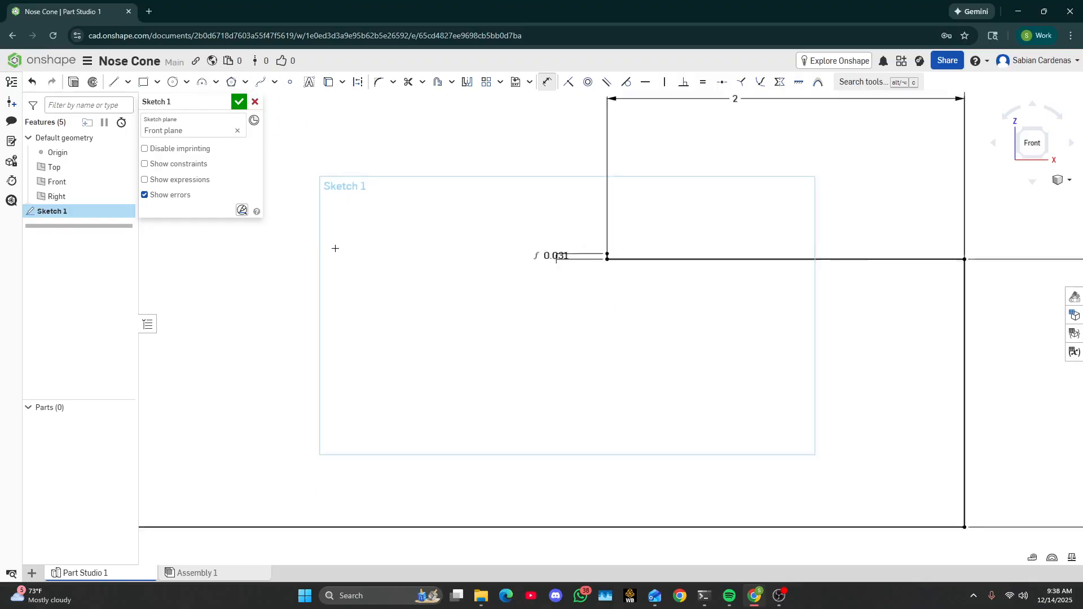
scroll(337, 260, up, 6)
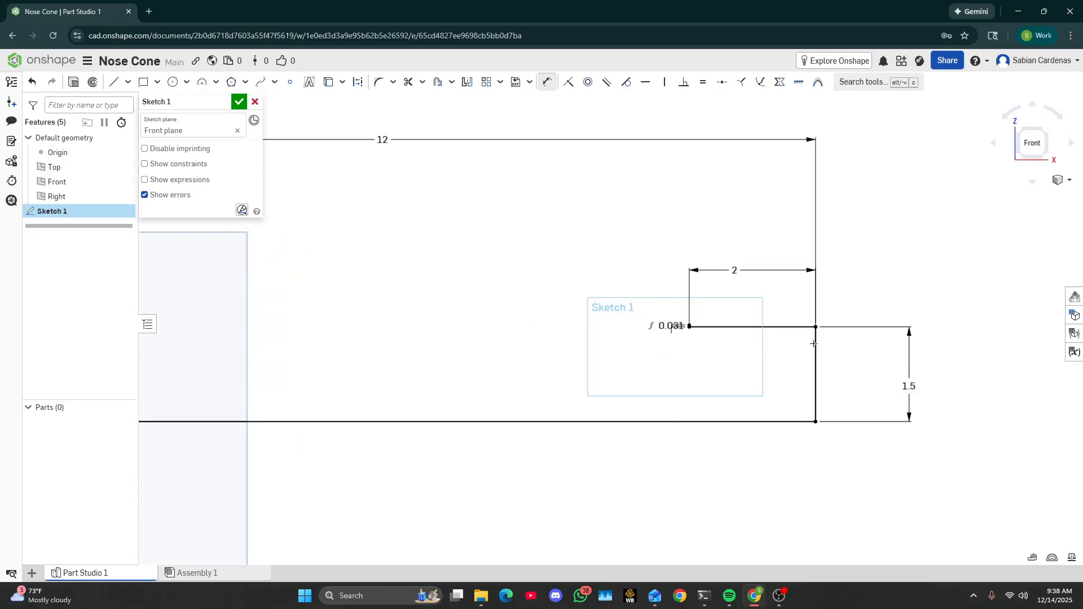
scroll(321, 377, down, 5)
scroll(237, 367, up, 4)
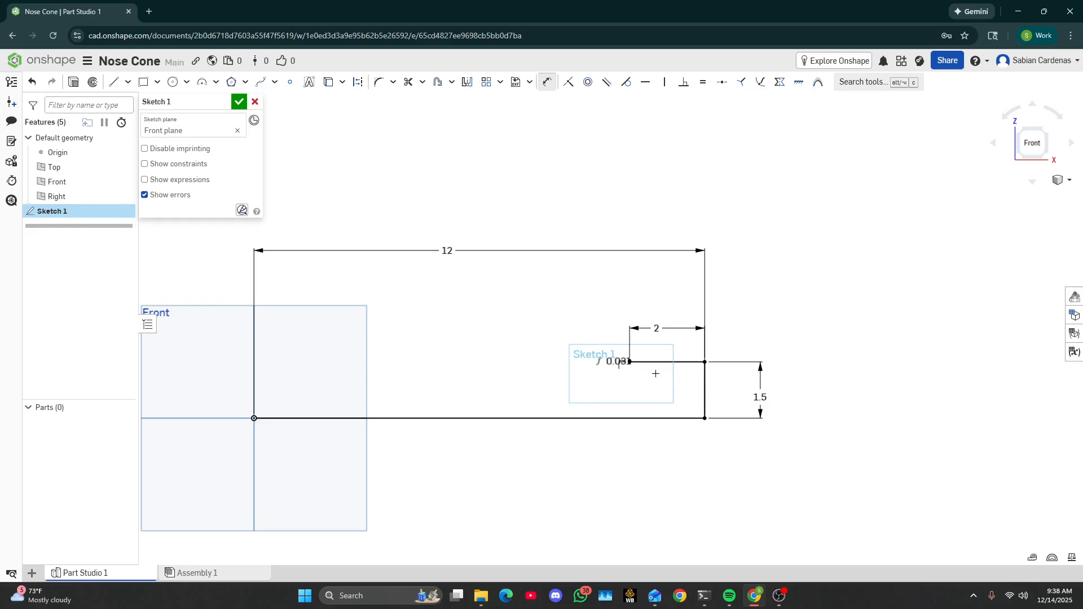
scroll(218, 374, up, 2)
click(115, 81)
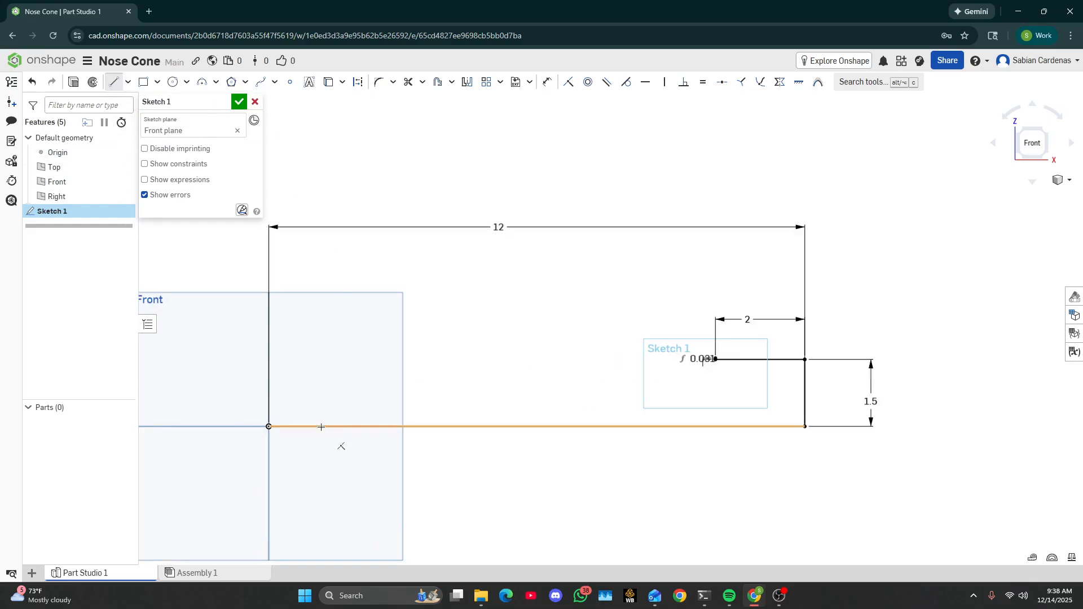
click(445, 426)
key(Escape)
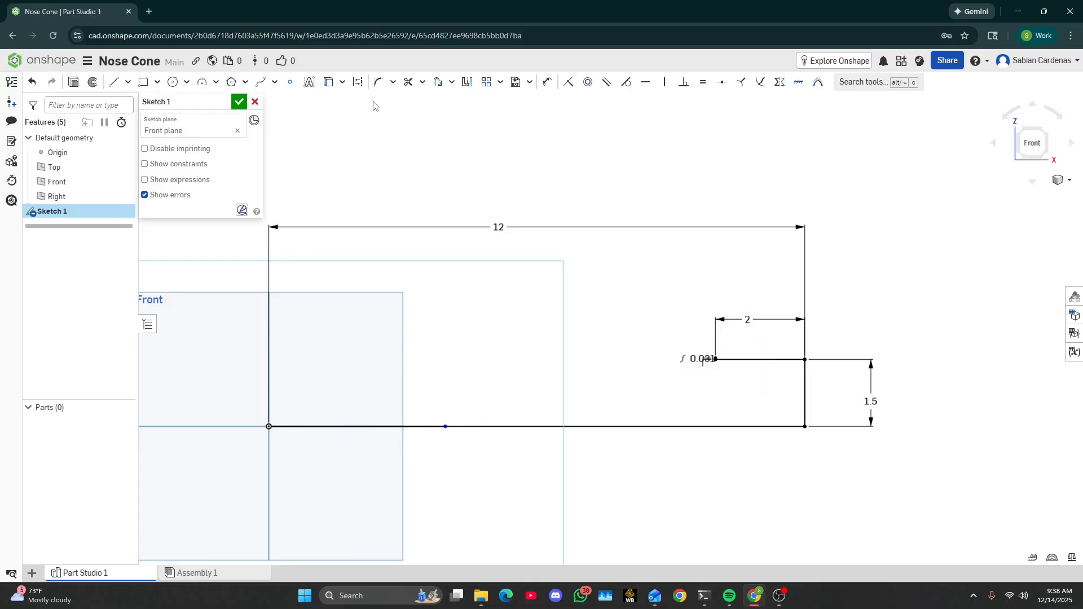
Step: Dimension the second baseline segment from the origin and set its length to 4.75 in
click(546, 82)
click(268, 427)
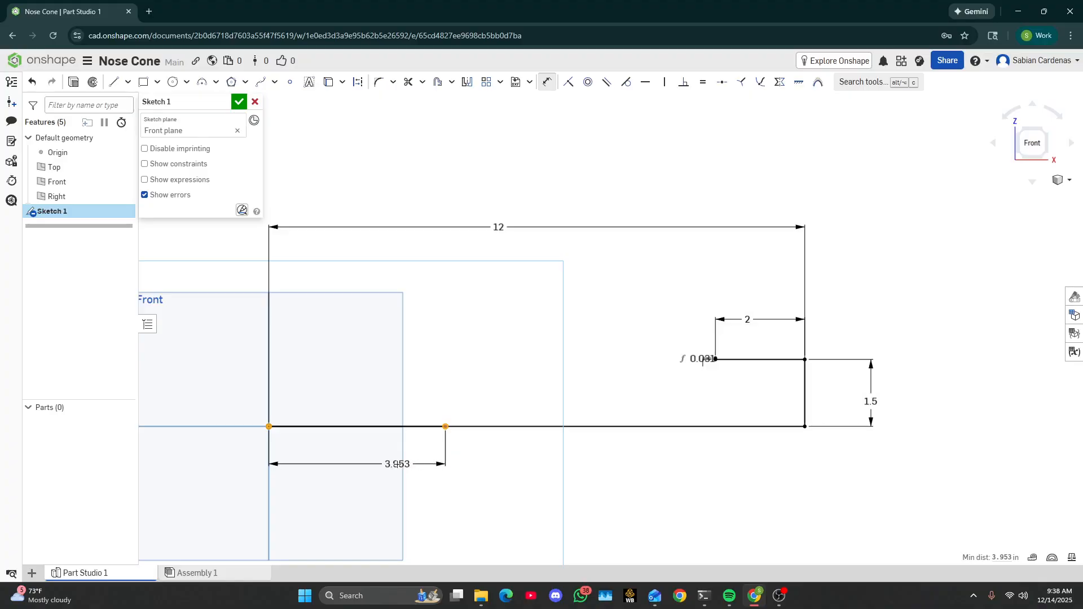
click(361, 464)
text(4.75)
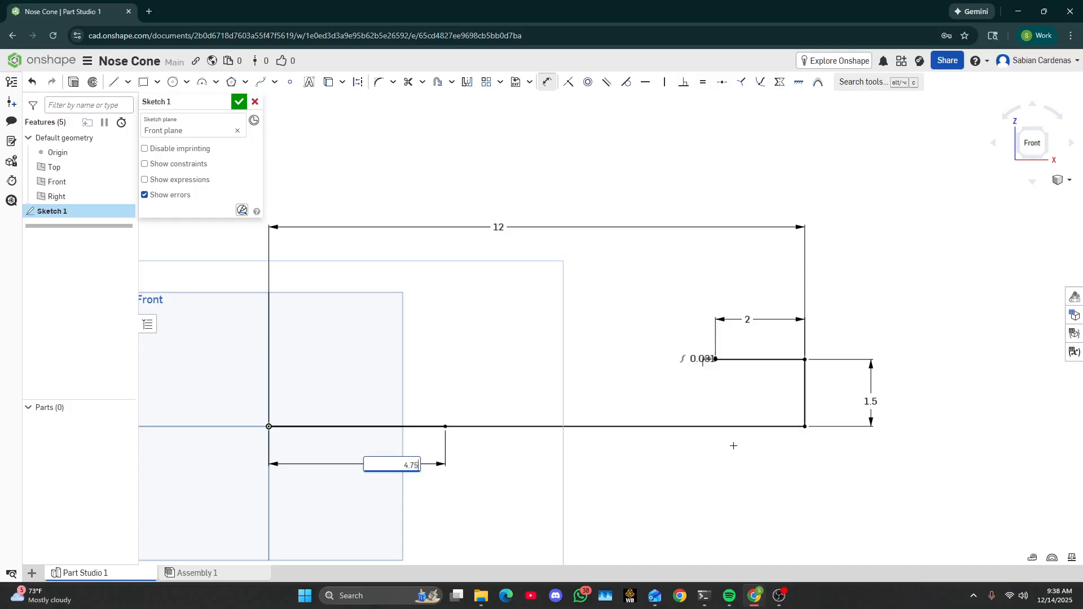
key(Return)
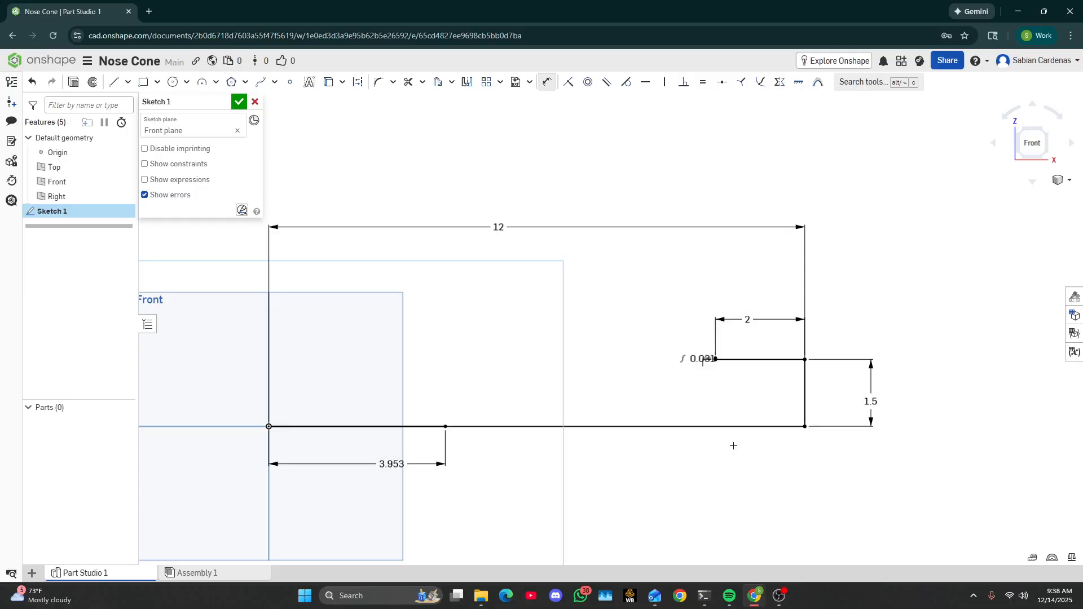
Step: Sketch a vertical line about 1.26 in long upward from the free end of the 4.75 in line
click(114, 85)
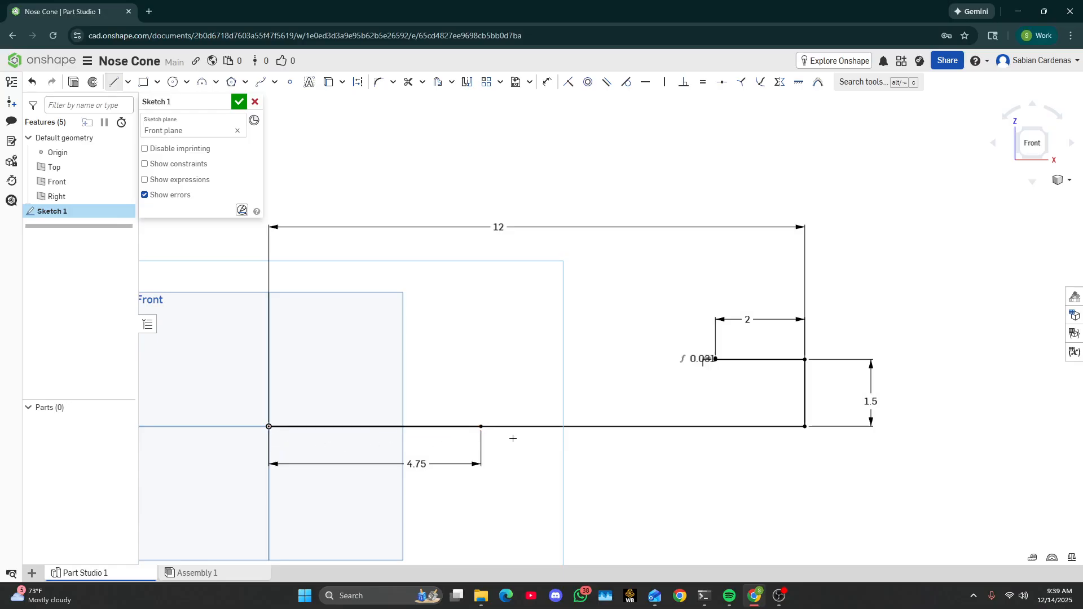
click(481, 426)
click(480, 370)
key(Escape)
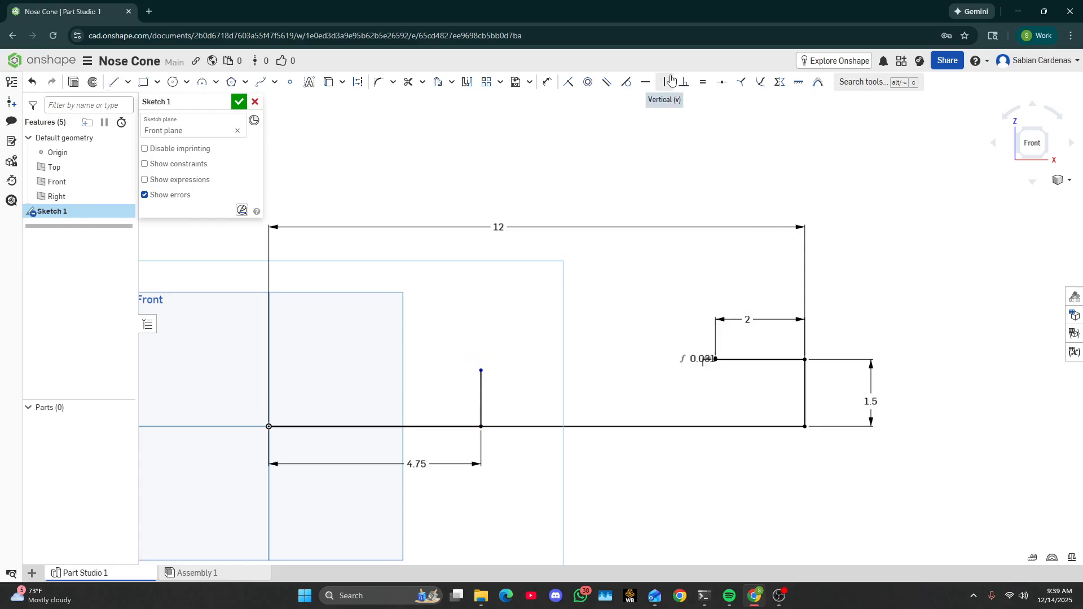
Step: Dimension the new vertical line's height and set it to 1 in
click(554, 85)
click(480, 401)
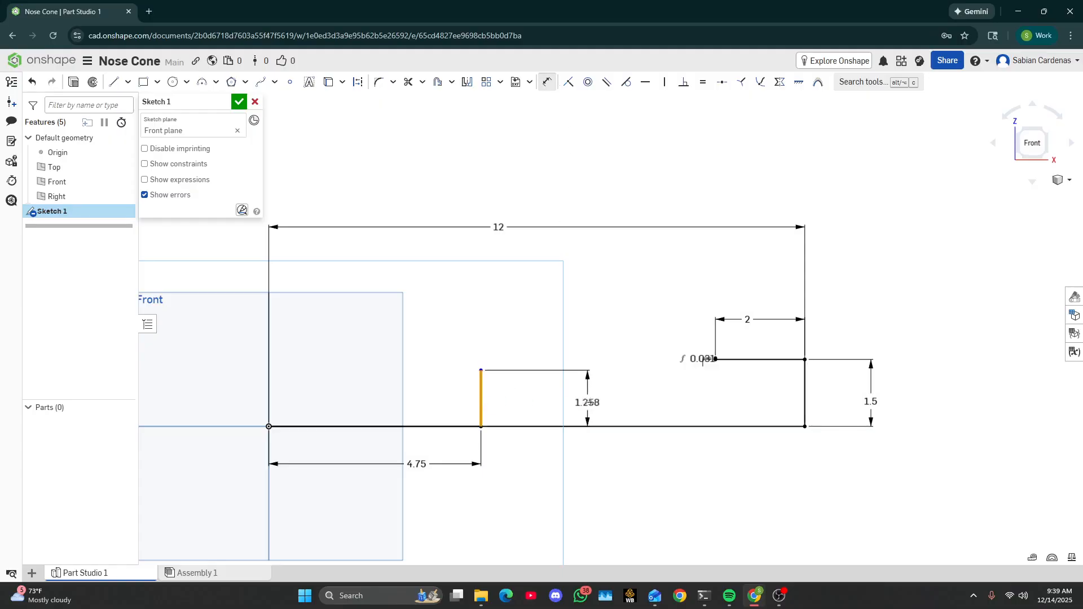
click(612, 416)
text(1)
key(Return)
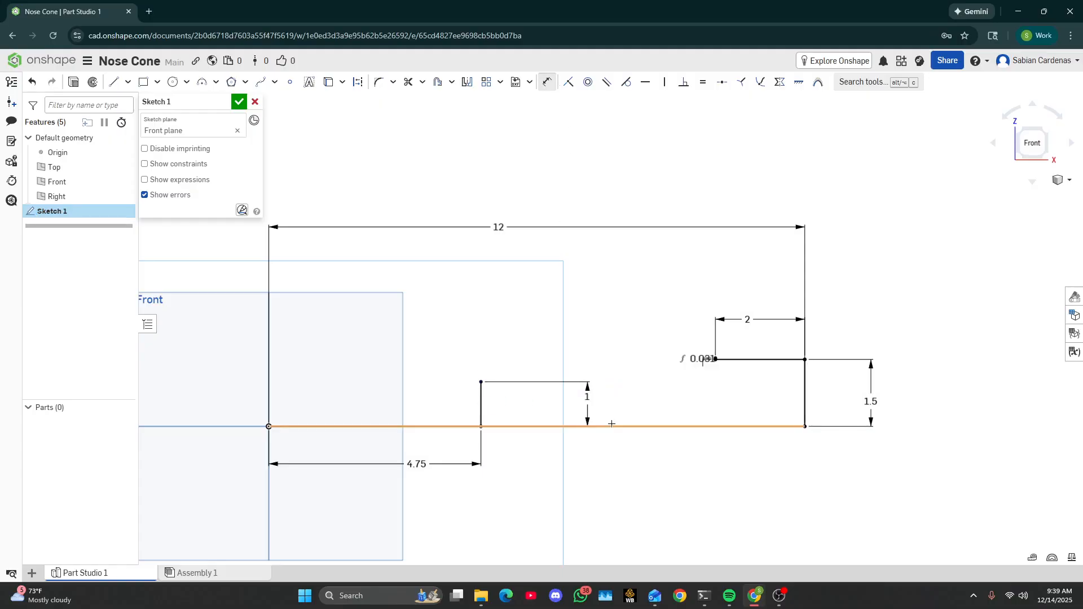
key(Escape)
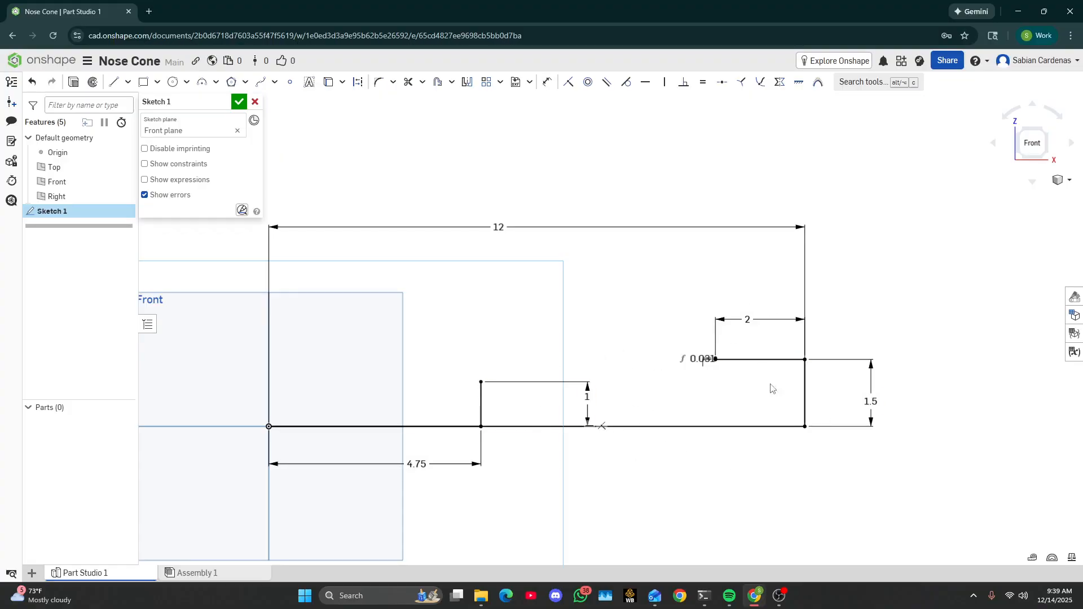
Step: Draw a spline from the upper end of the short step line through the top of the 1 in line to the origin
click(261, 83)
scroll(715, 354, up, 10)
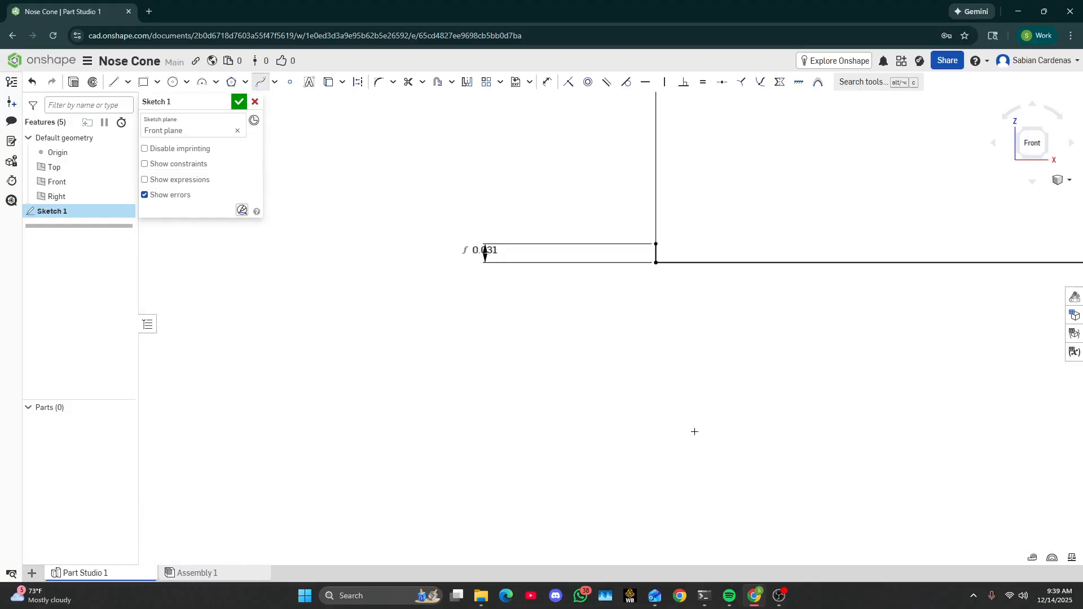
click(655, 244)
scroll(428, 328, down, 10)
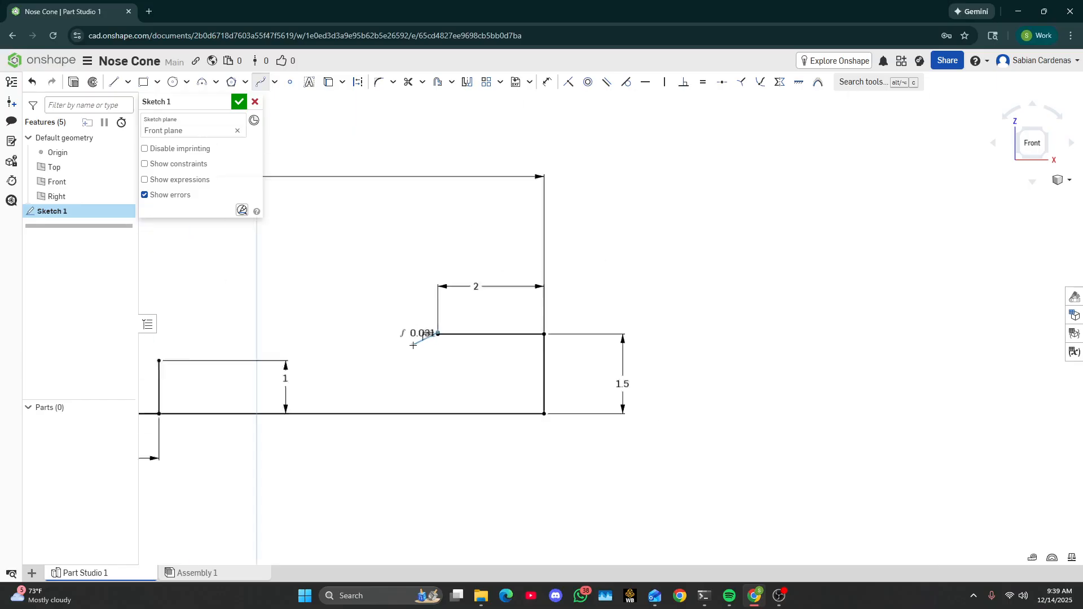
scroll(181, 346, up, 10)
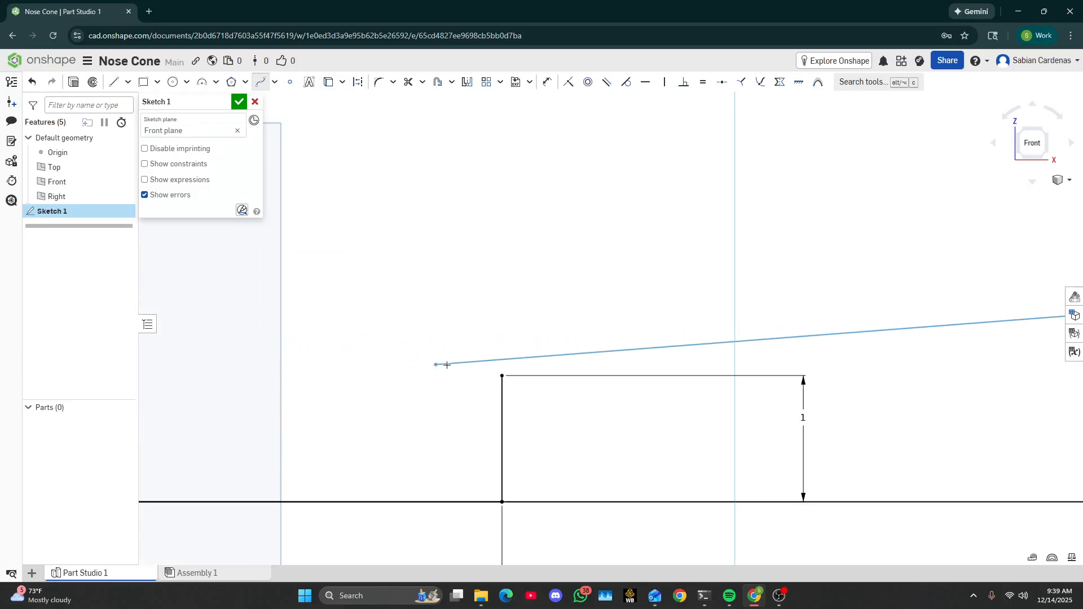
click(502, 375)
scroll(501, 376, down, 7)
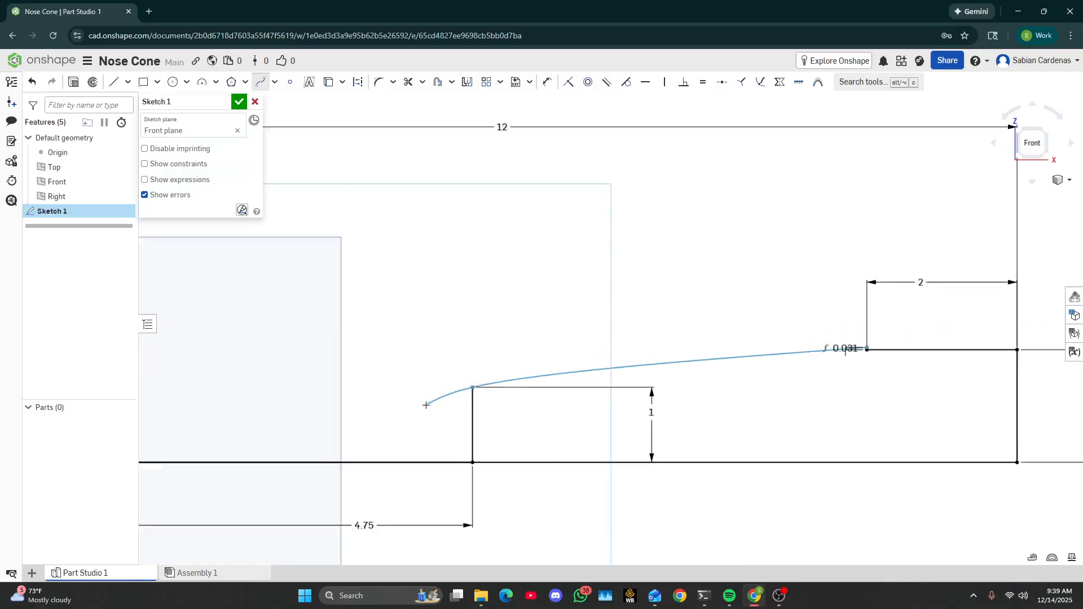
scroll(394, 428, up, 5)
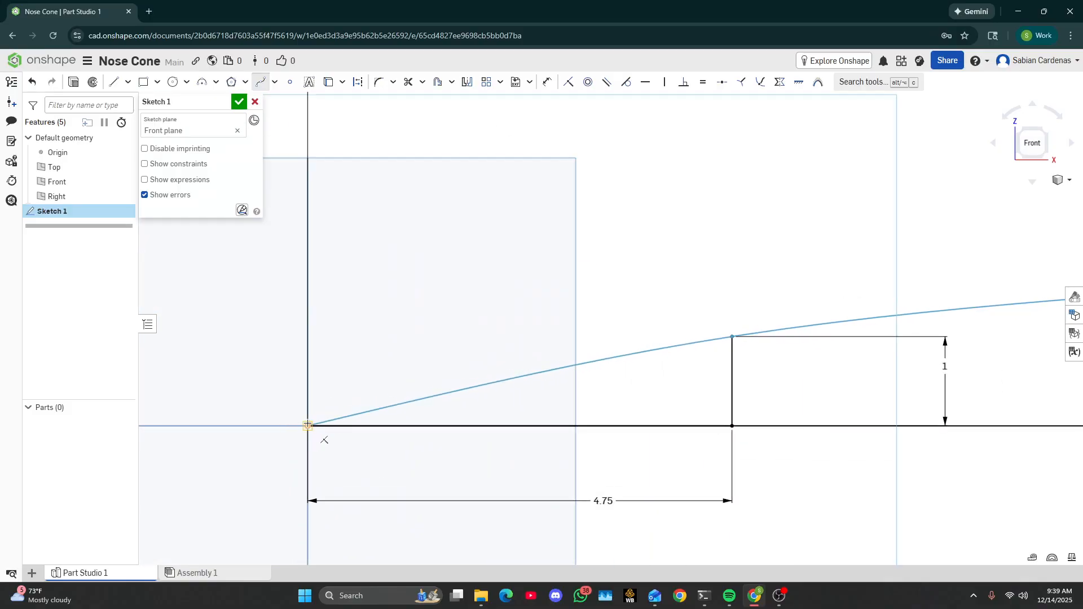
click(307, 426)
key(Escape)
scroll(711, 384, down, 8)
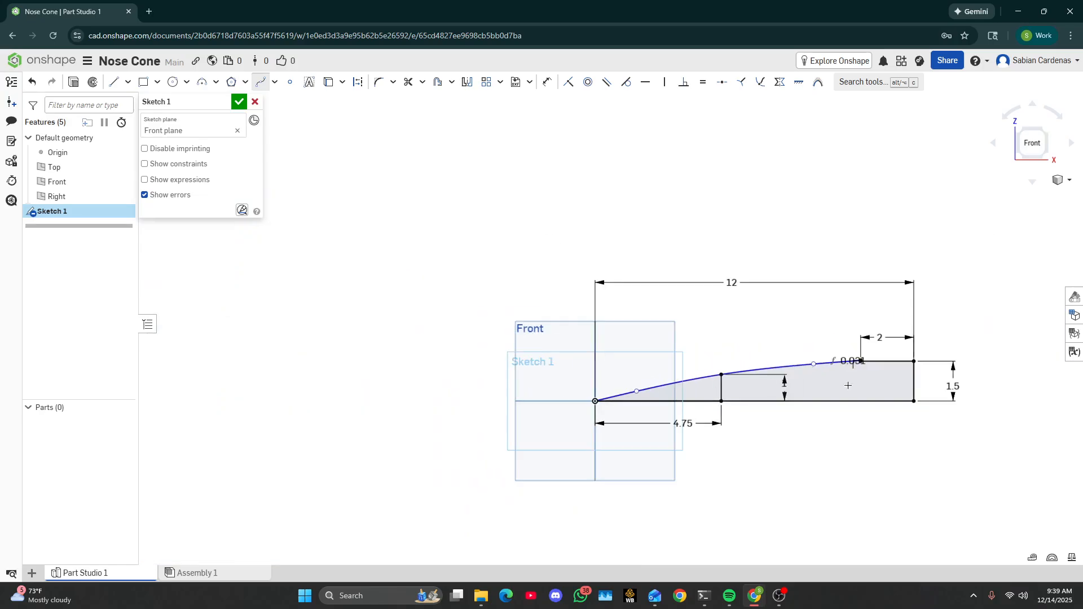
scroll(850, 372, up, 5)
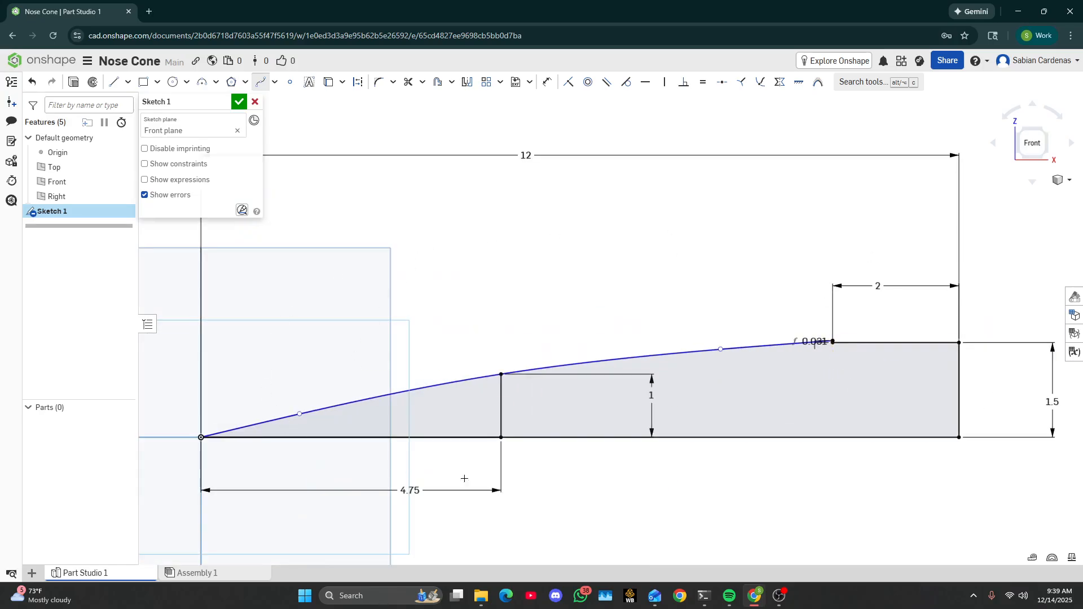
Step: Trim away the 1 in vertical line under the spline and finish the sketch
click(409, 82)
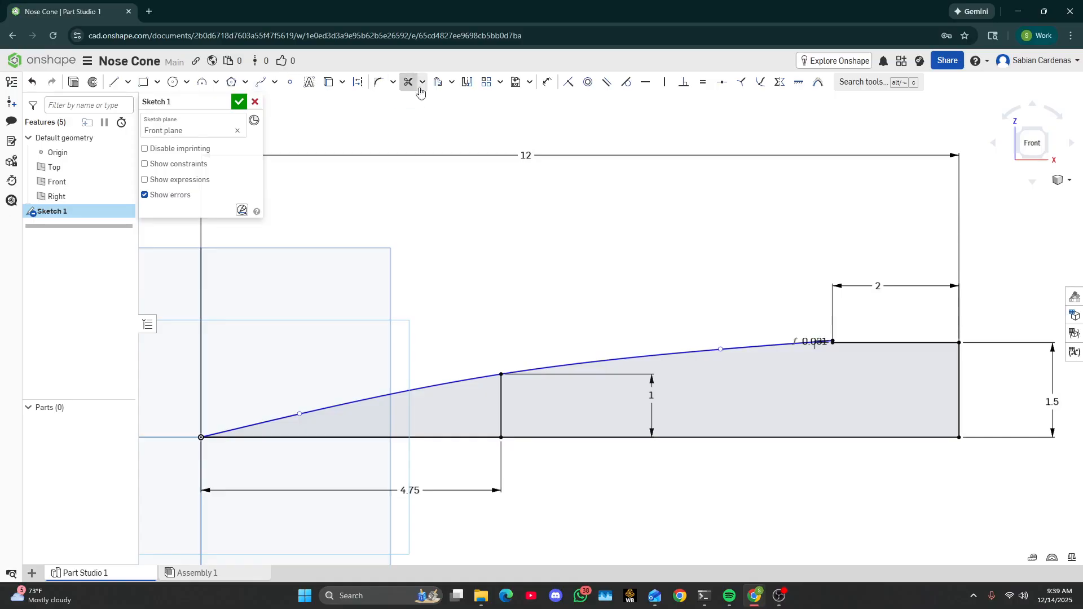
click(500, 402)
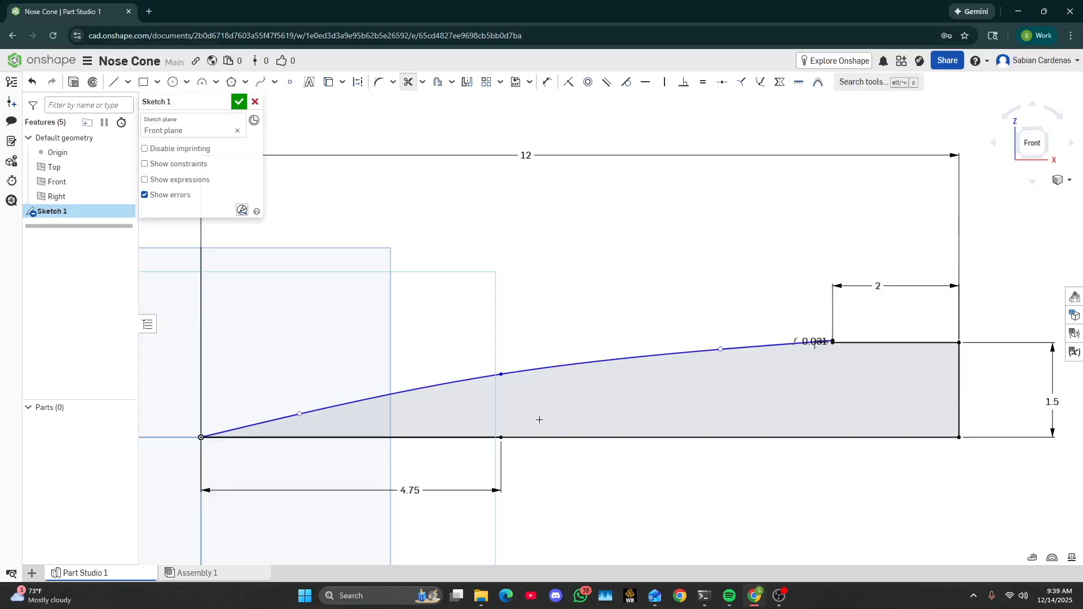
scroll(650, 411, down, 3)
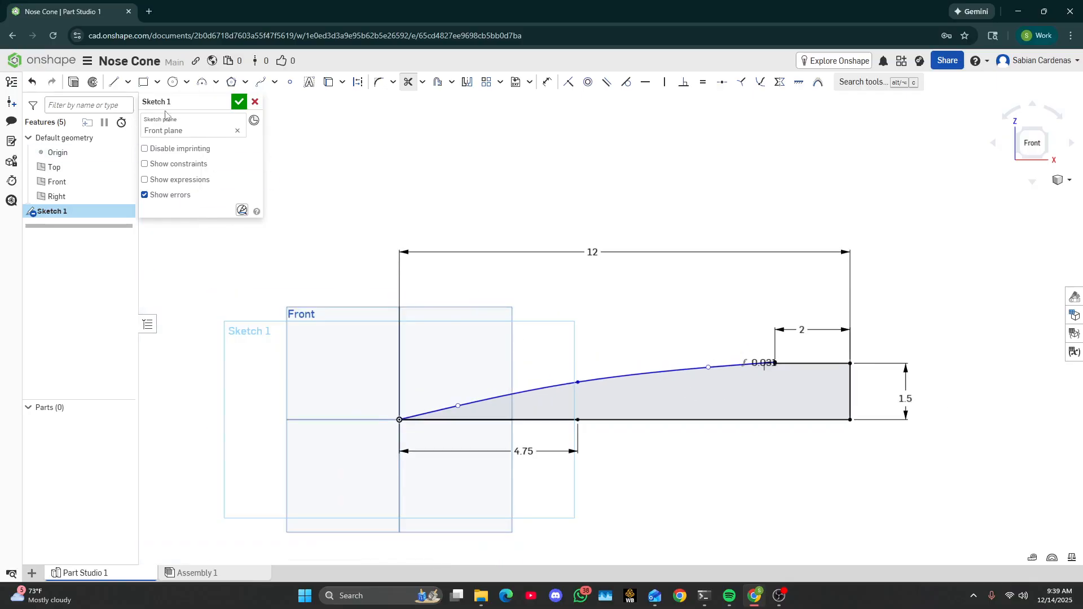
click(239, 102)
right_drag(400, 367, 608, 387)
Step: Reopen Sketch 1 in the front view and try to offset the 2 in horizontal line 0.1 in inward
right_click(52, 212)
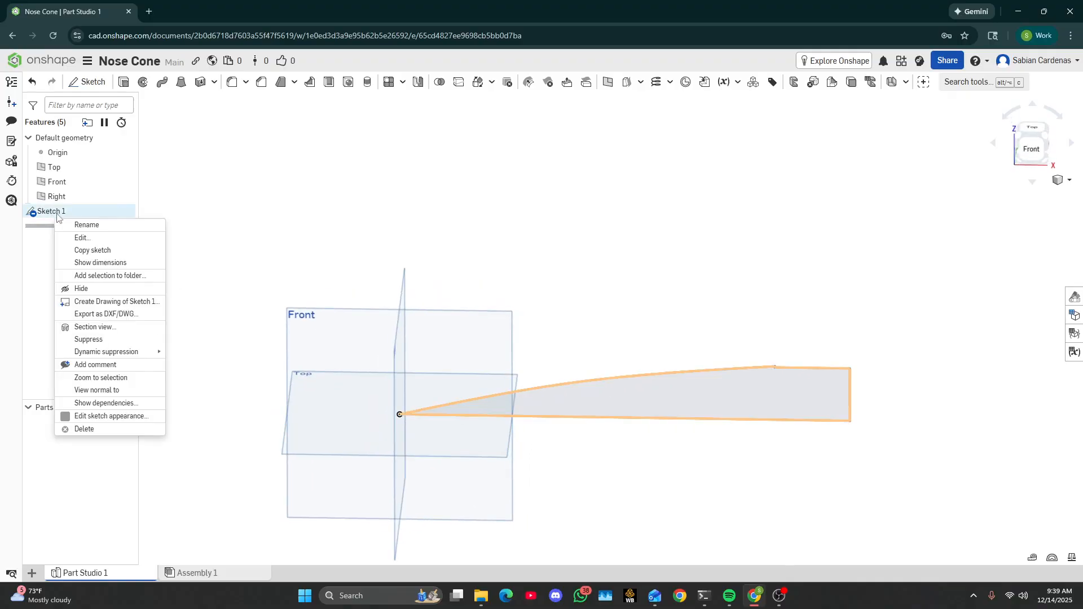
click(78, 234)
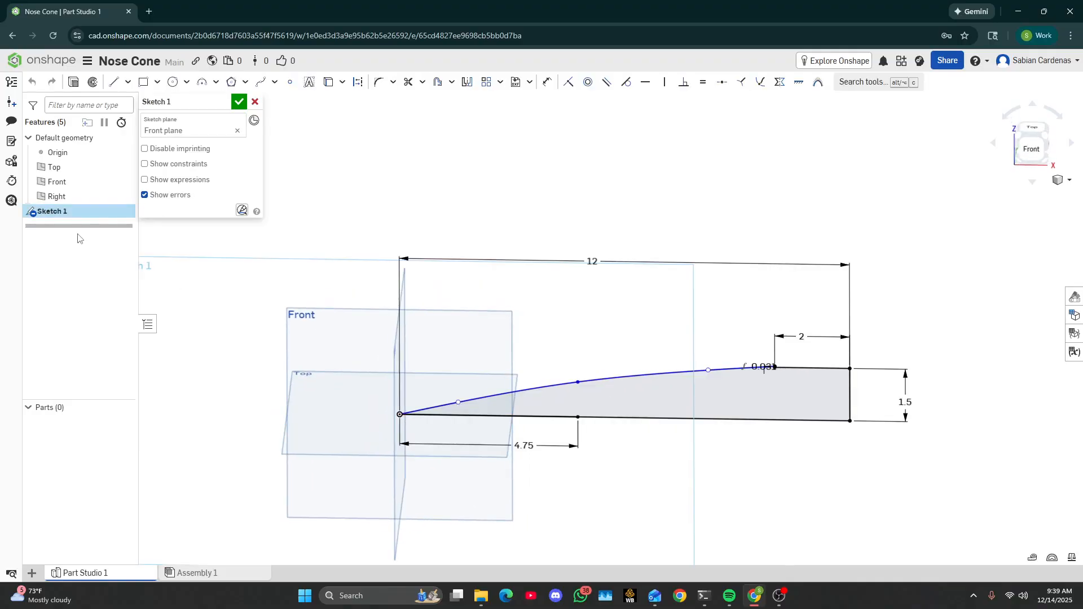
click(1015, 159)
scroll(996, 372, up, 3)
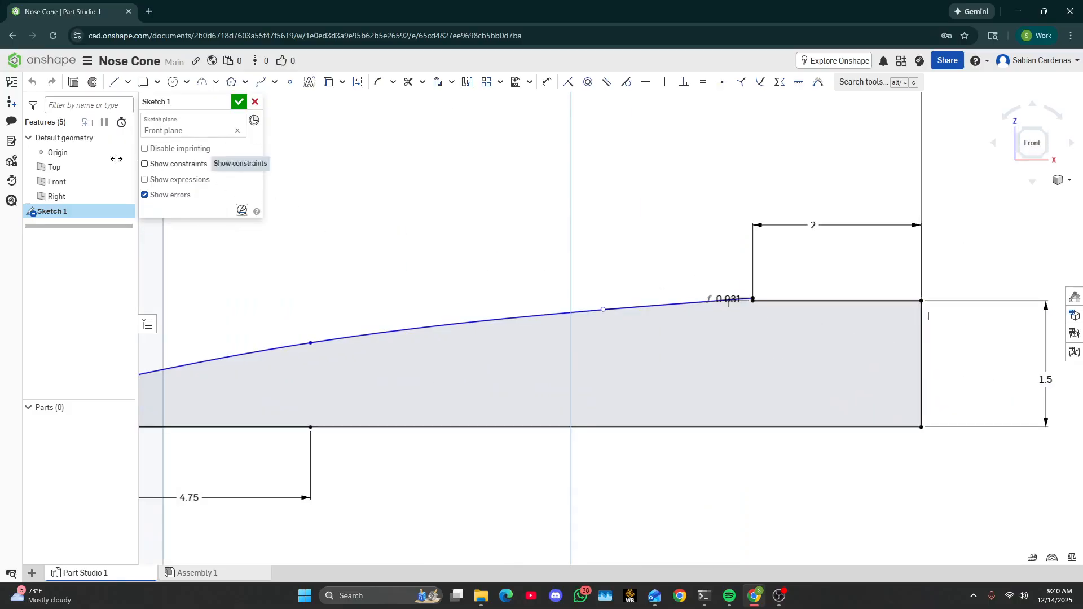
click(440, 85)
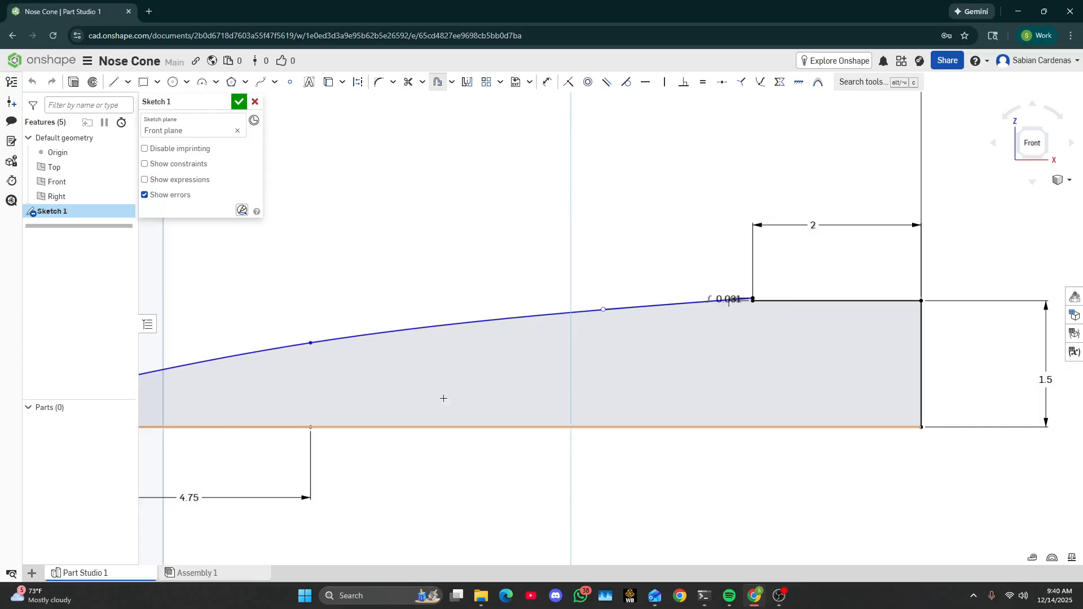
scroll(220, 391, down, 4)
scroll(153, 379, down, 5)
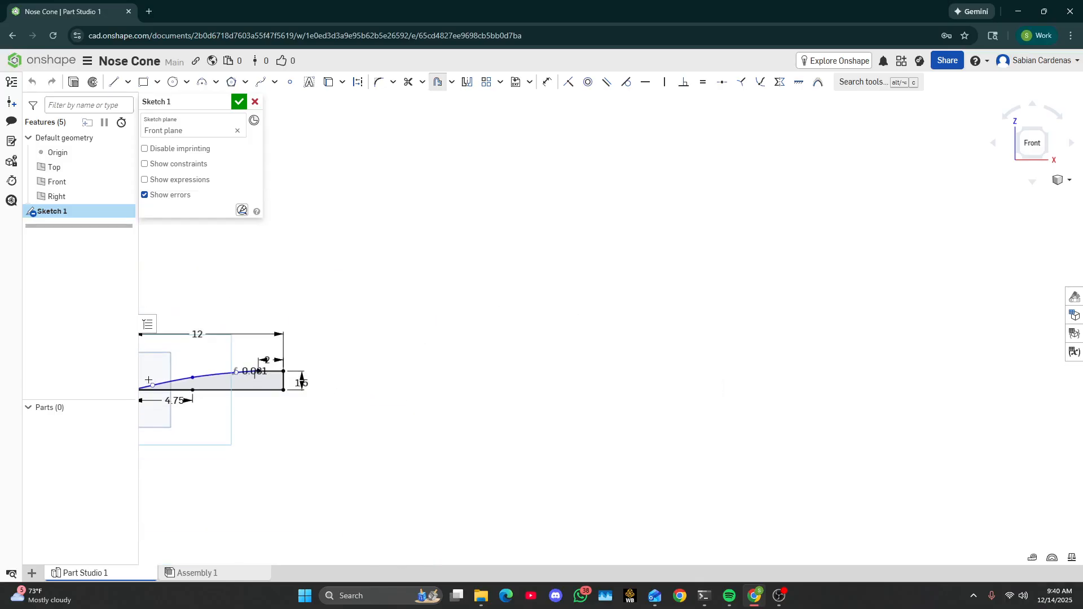
scroll(145, 375, up, 8)
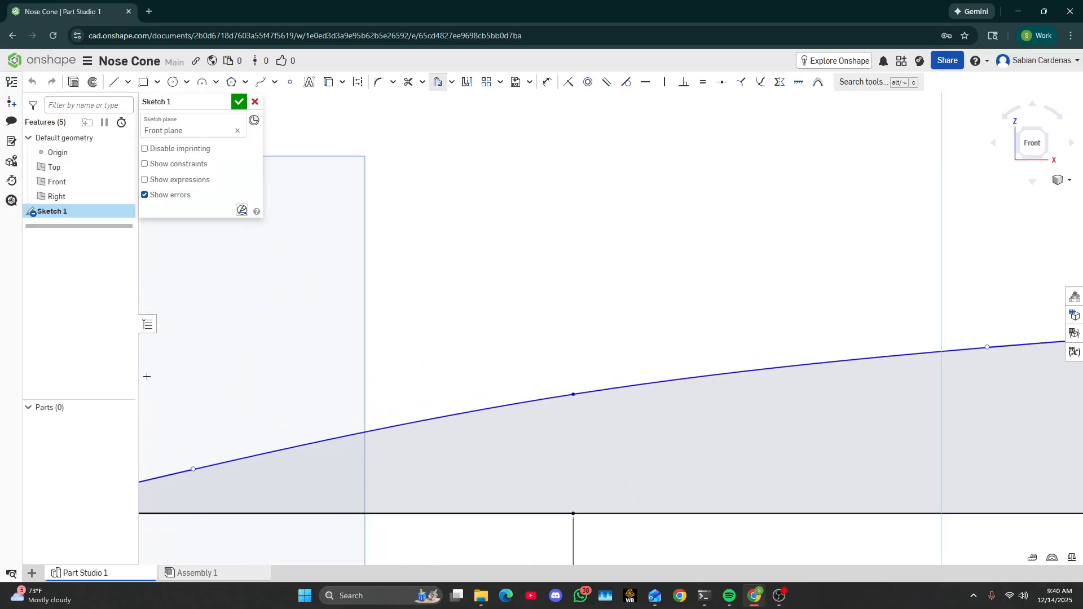
scroll(237, 393, down, 4)
scroll(195, 400, up, 2)
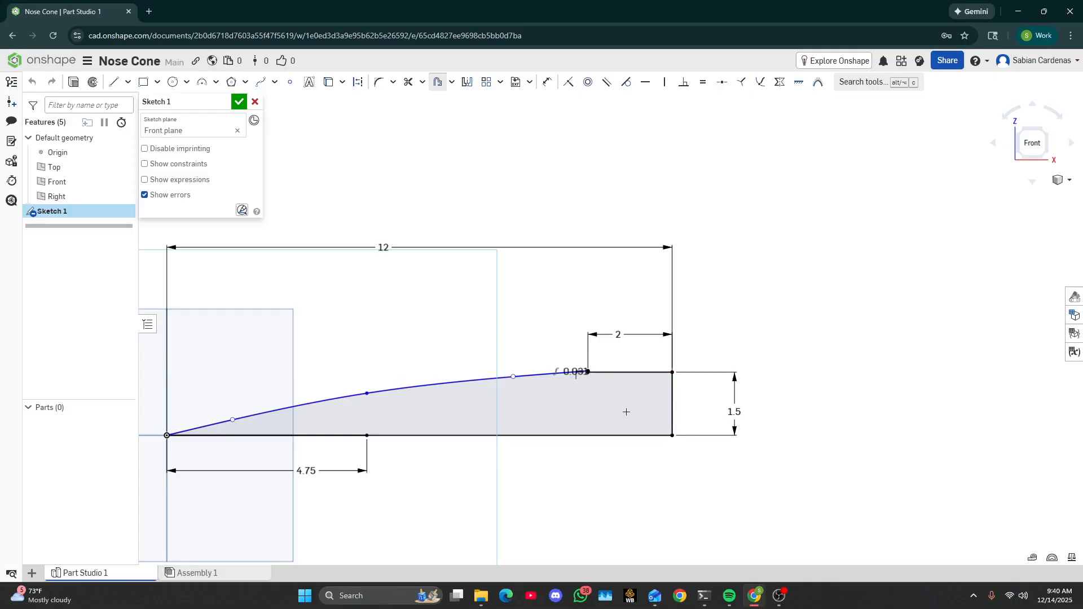
scroll(622, 379, up, 5)
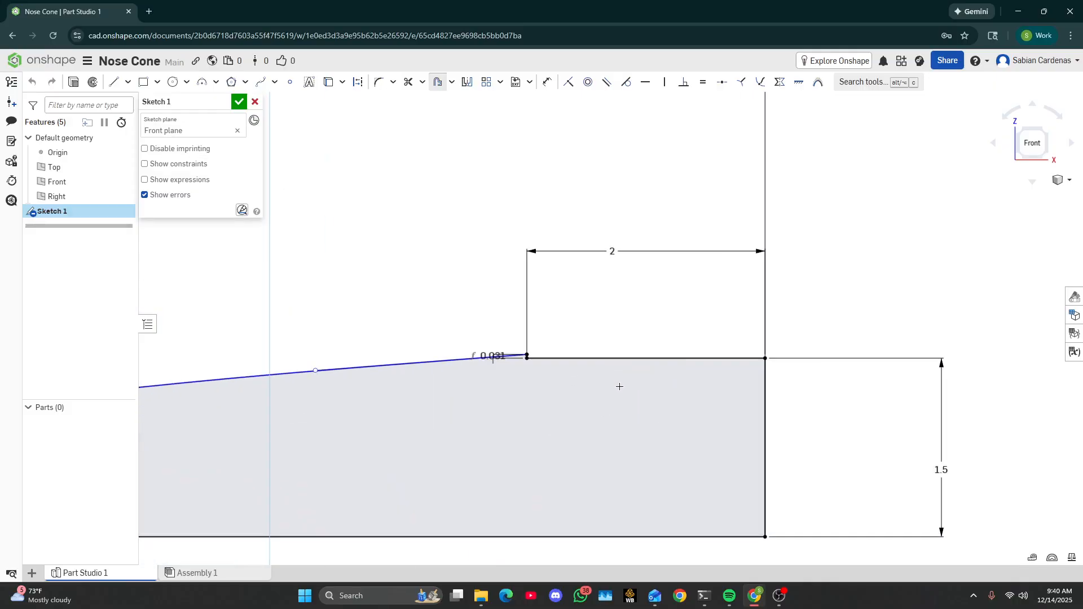
click(609, 358)
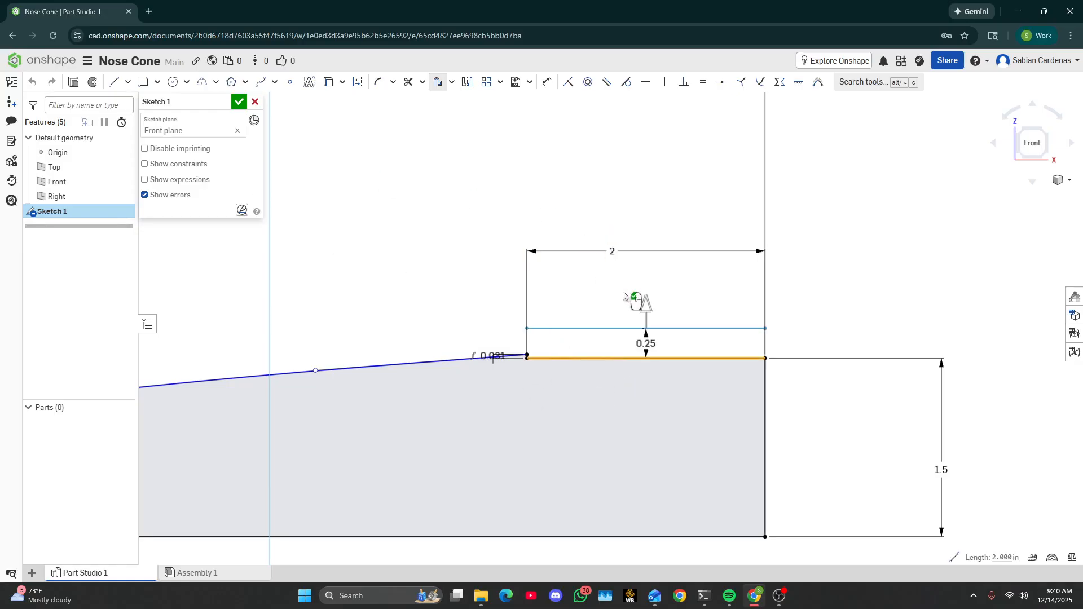
drag(646, 306, 646, 376)
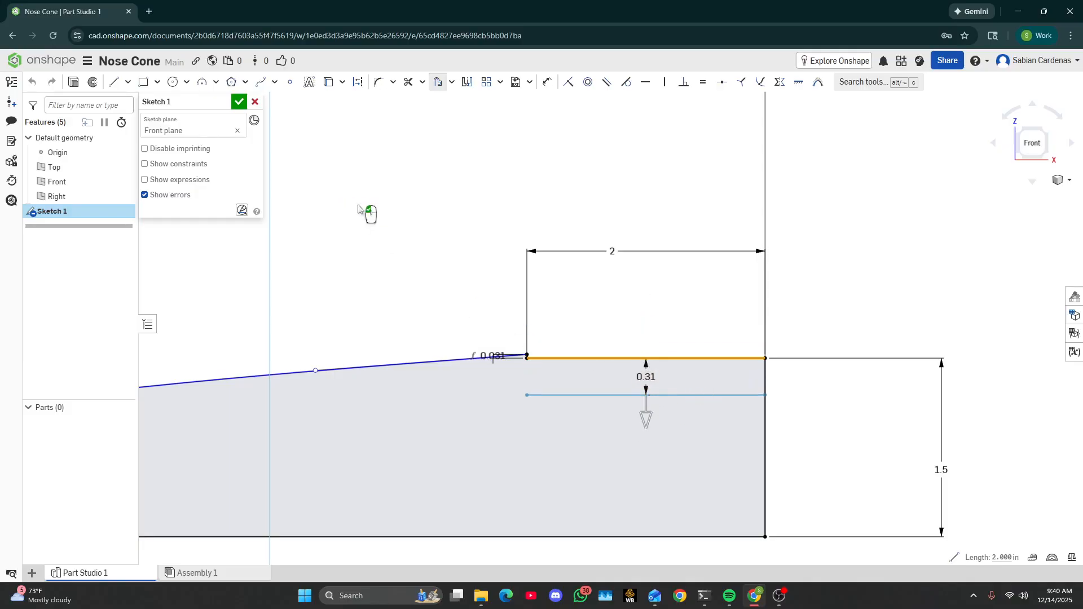
double_click(646, 376)
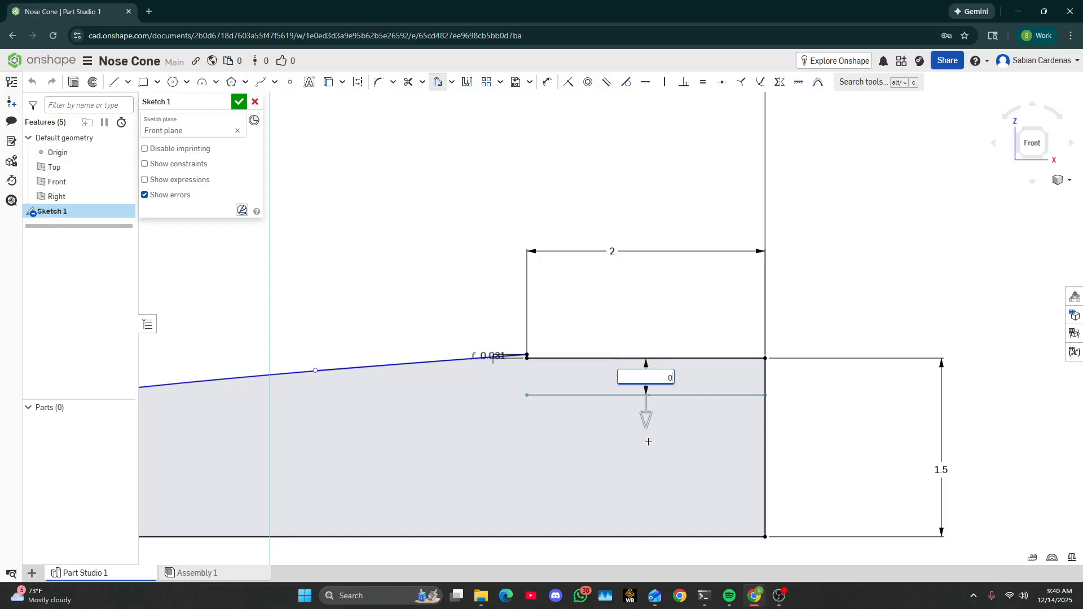
key(Return)
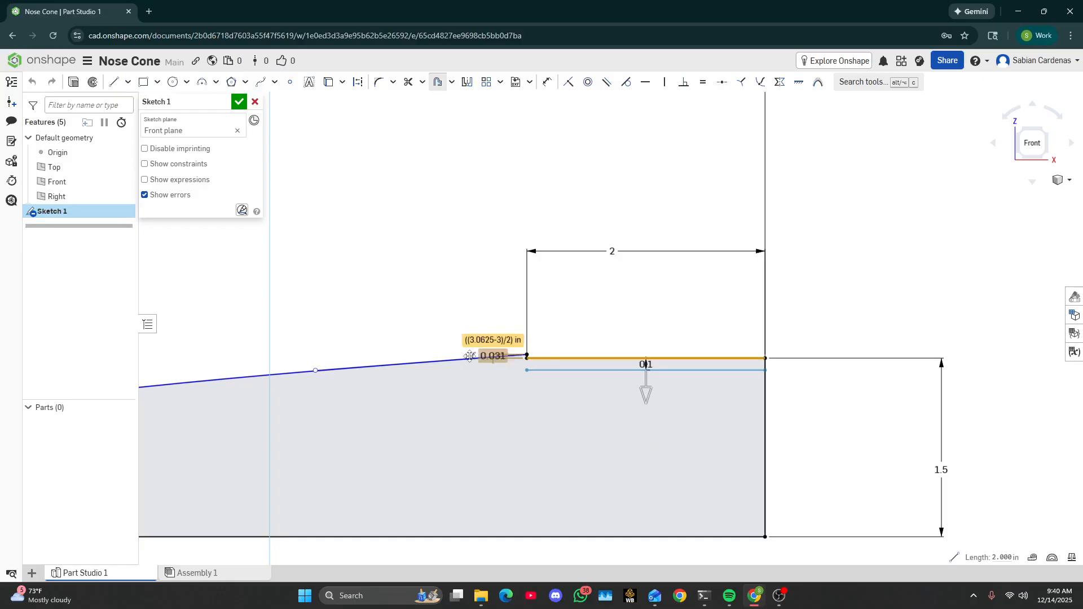
Step: Try to include the spline in the 0.1 in offset and close the sketch
scroll(418, 361, down, 5)
scroll(174, 374, down, 5)
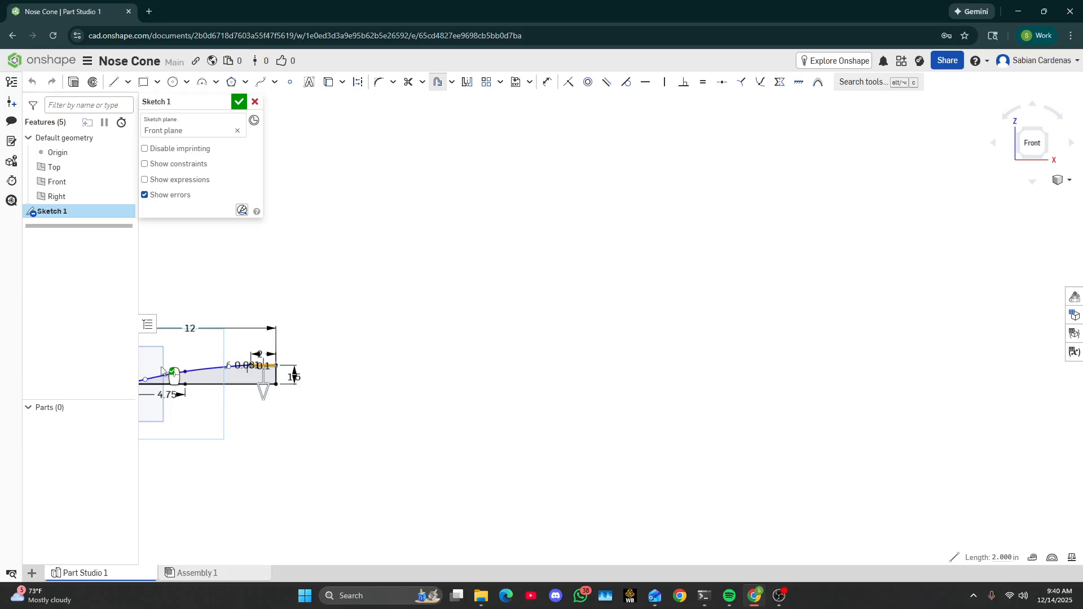
scroll(164, 379, up, 6)
click(231, 401)
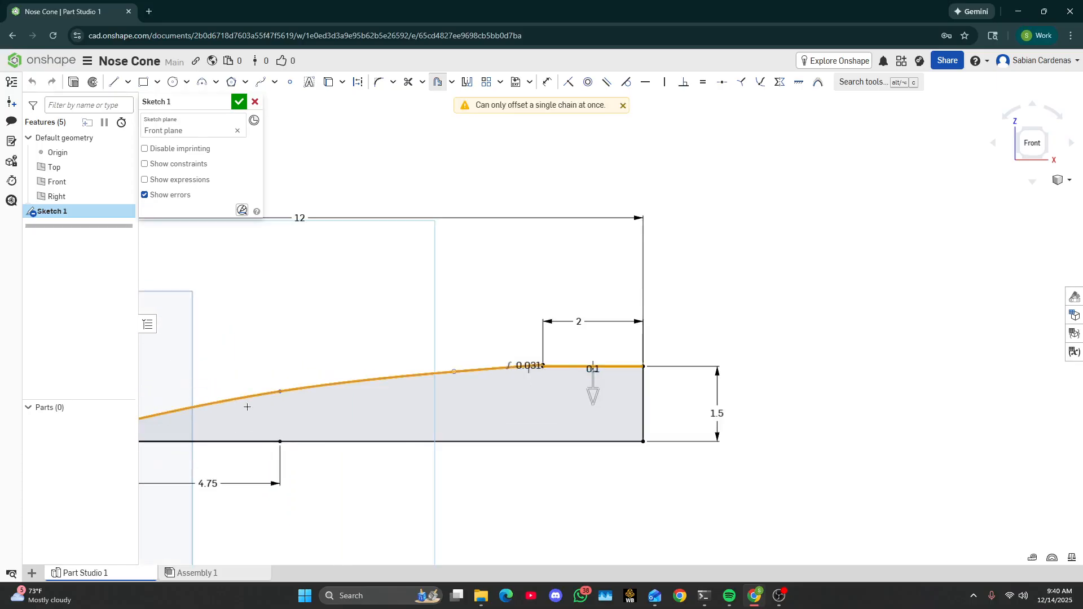
click(239, 102)
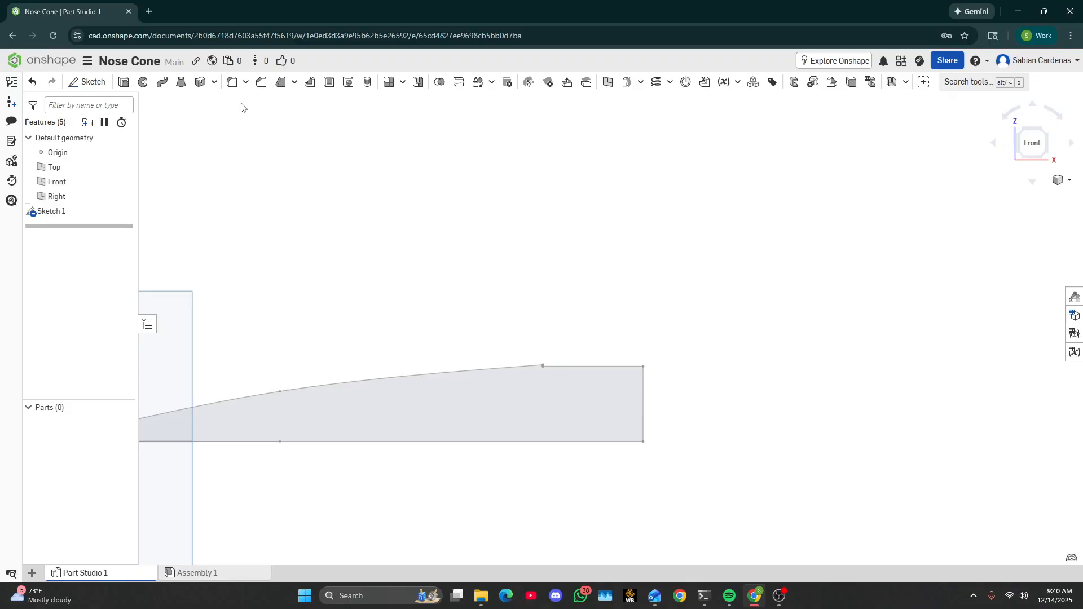
Step: Reopen Sketch 1 for editing
right_click(56, 215)
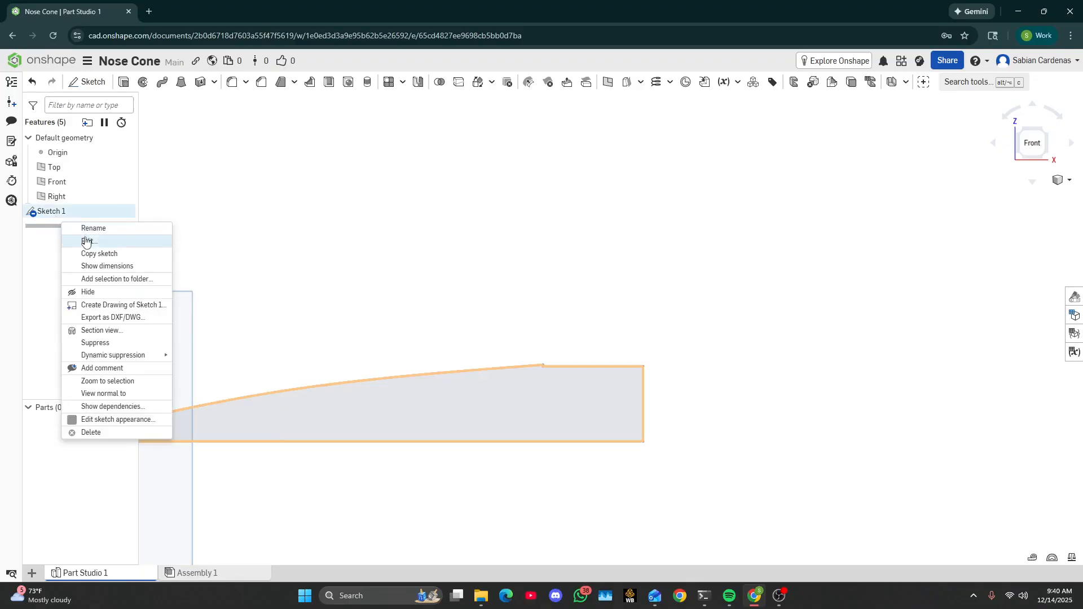
click(87, 239)
scroll(562, 376, up, 5)
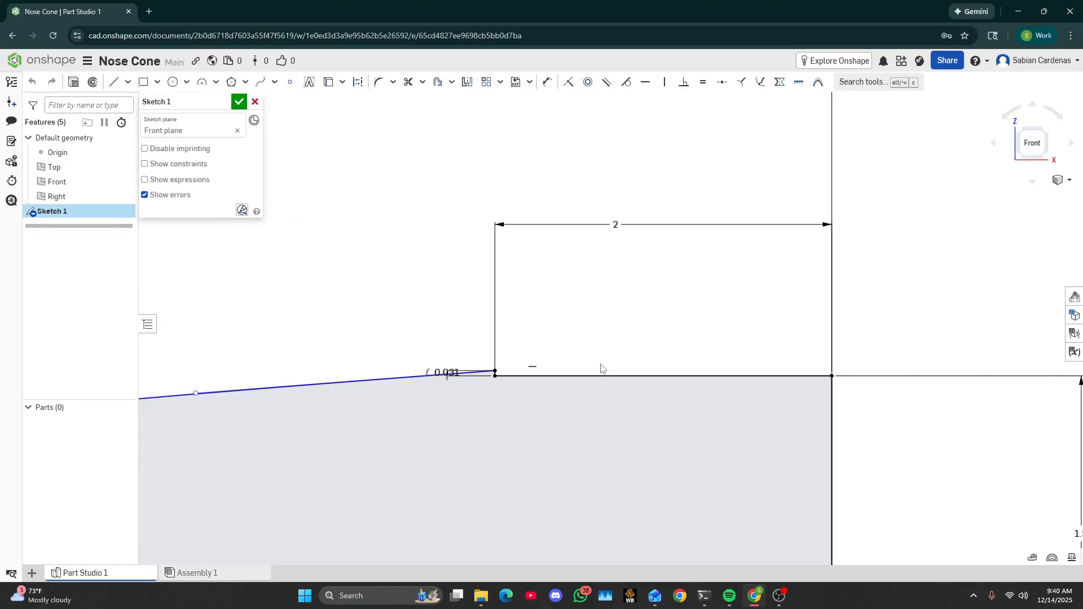
click(260, 81)
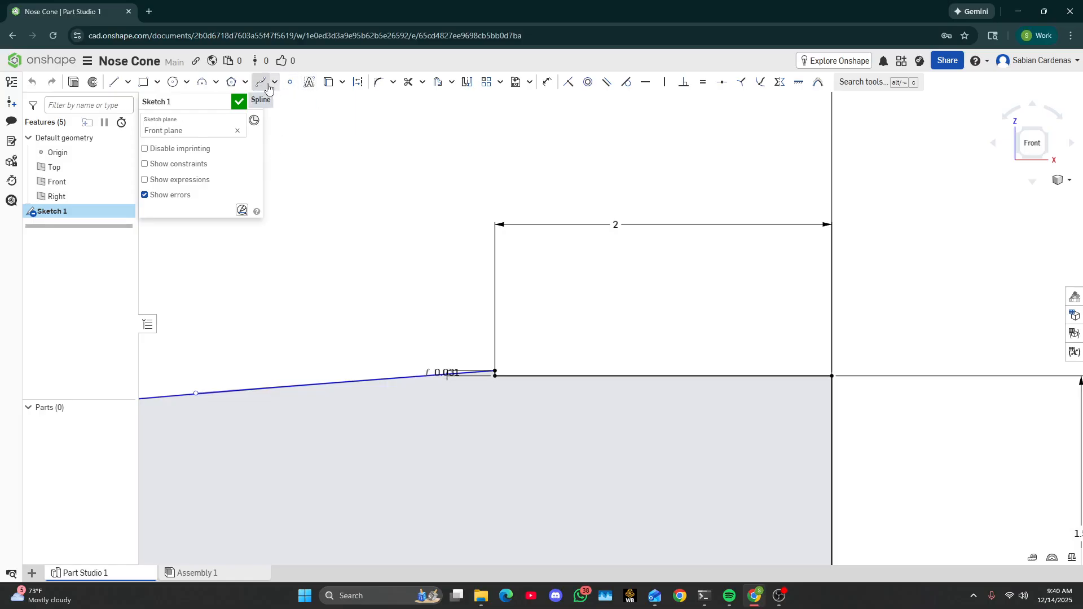
click(614, 375)
key(Escape)
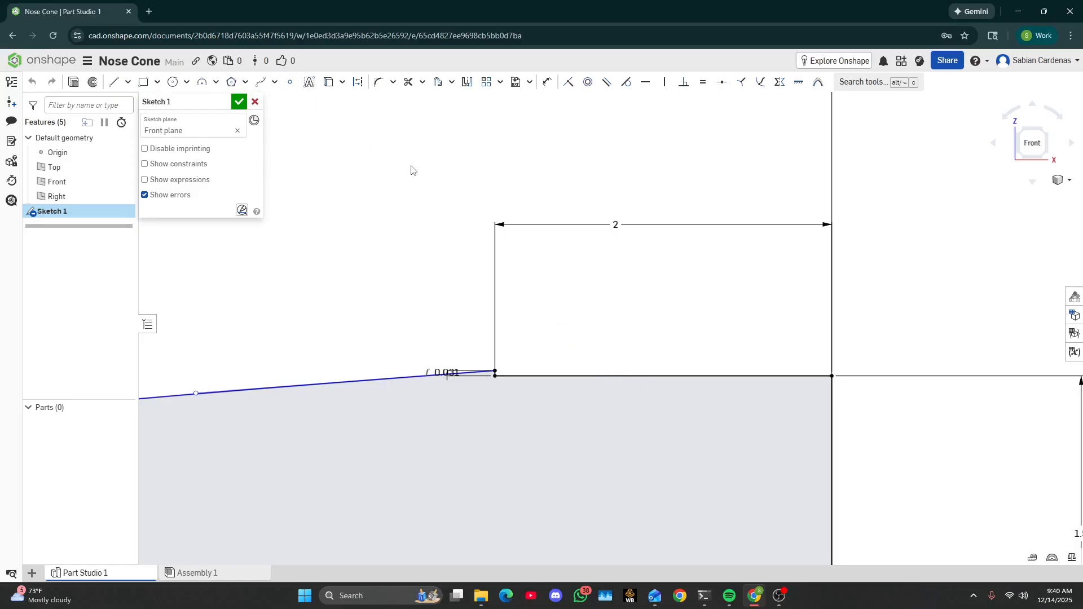
Step: Offset the 2 in horizontal line 0.1 in inward and finish the sketch
click(437, 82)
click(685, 376)
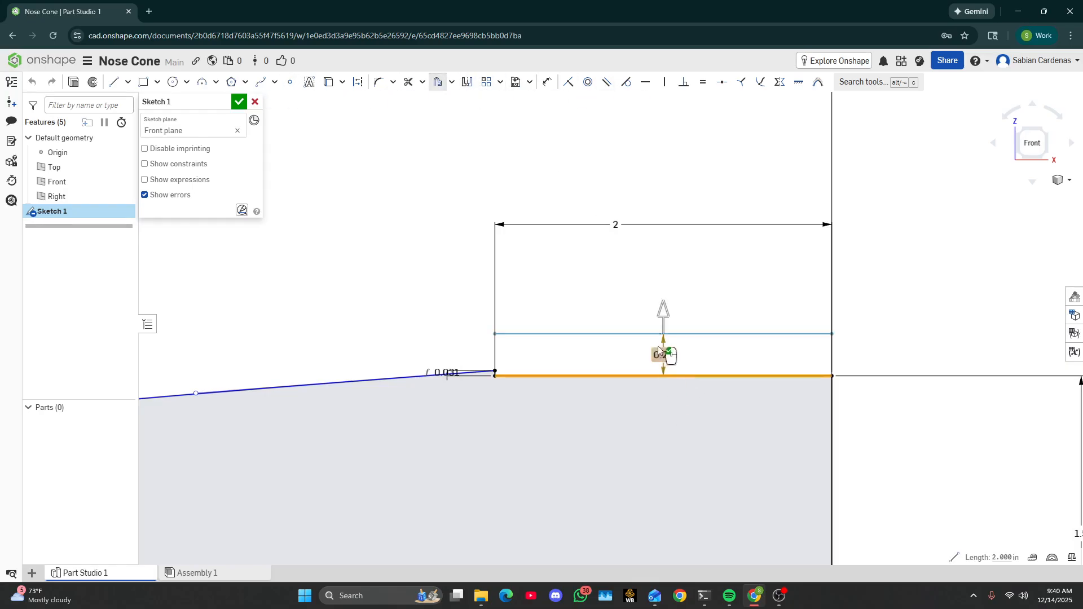
drag(665, 335, 667, 412)
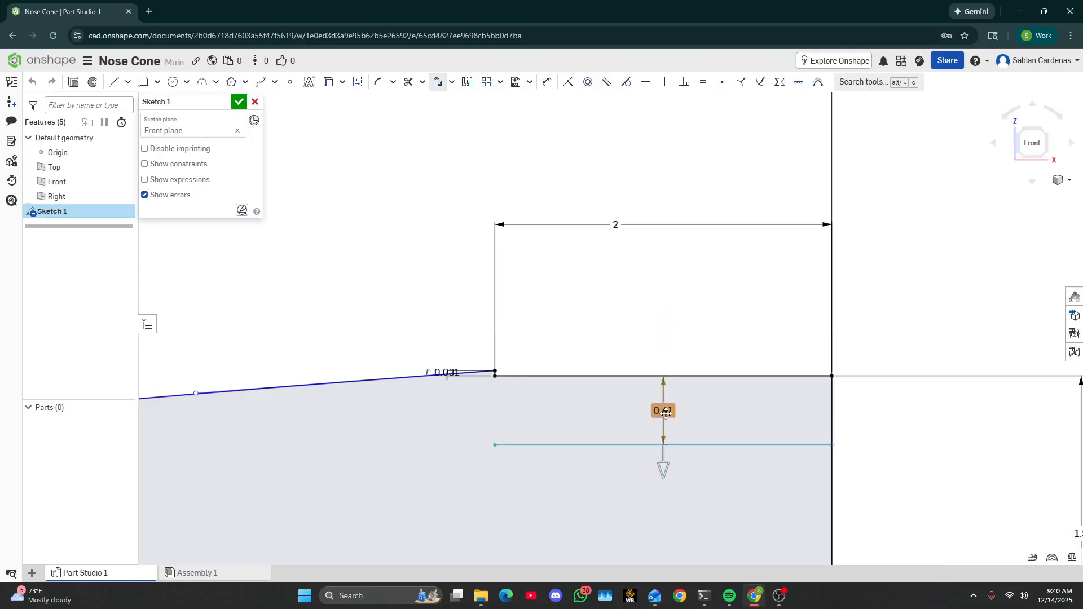
click(667, 411)
text(0.1)
key(Return)
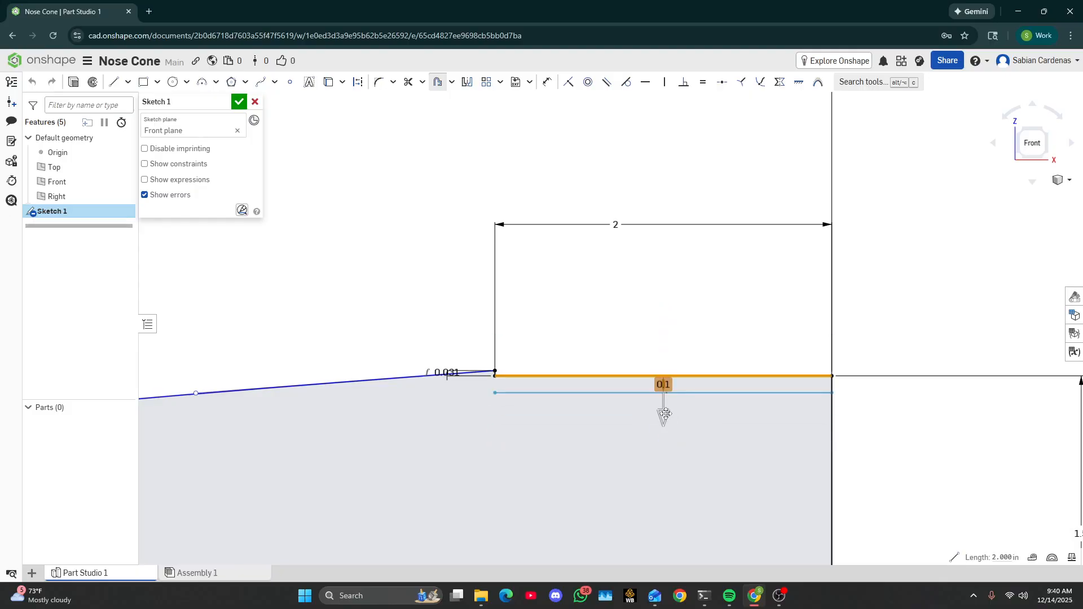
click(239, 102)
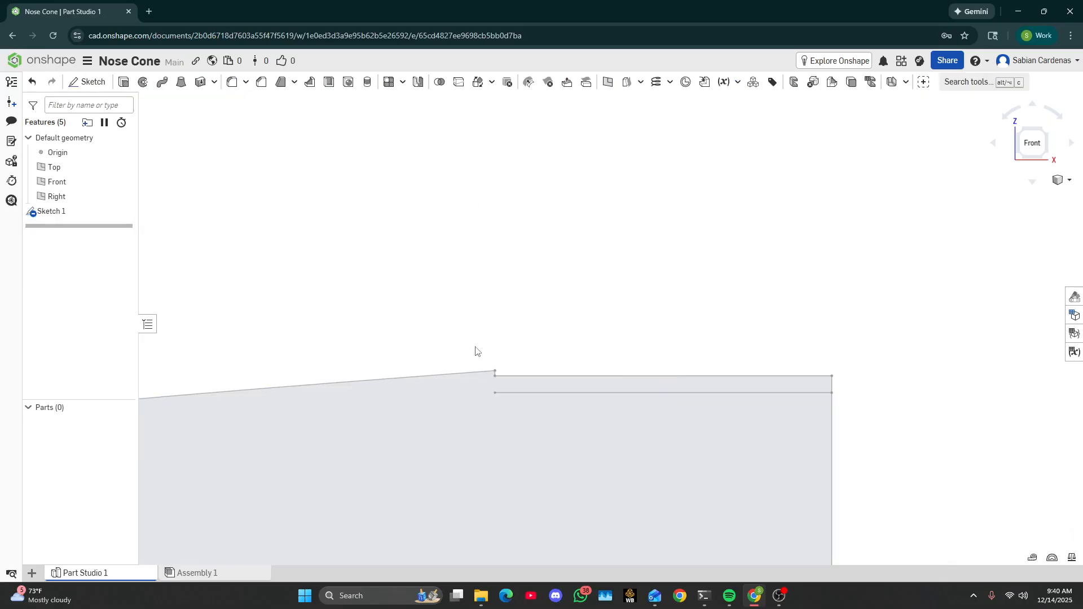
Step: Reopen Sketch 1, offset the outer spline 0.1 in inward as a separate offset, and finish the sketch
scroll(418, 422, down, 5)
scroll(307, 399, up, 5)
right_click(54, 212)
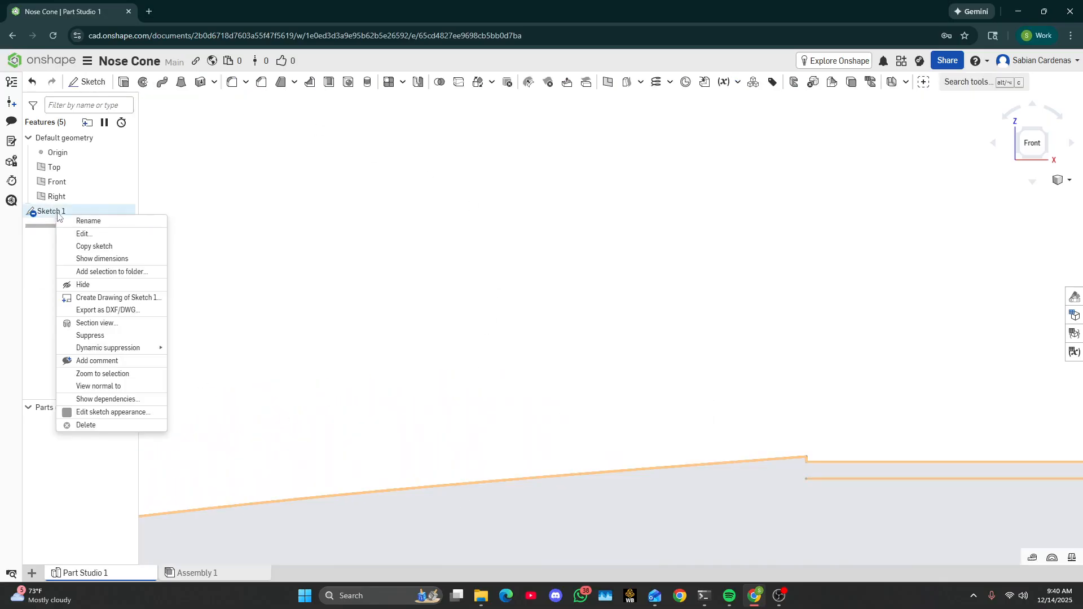
click(88, 235)
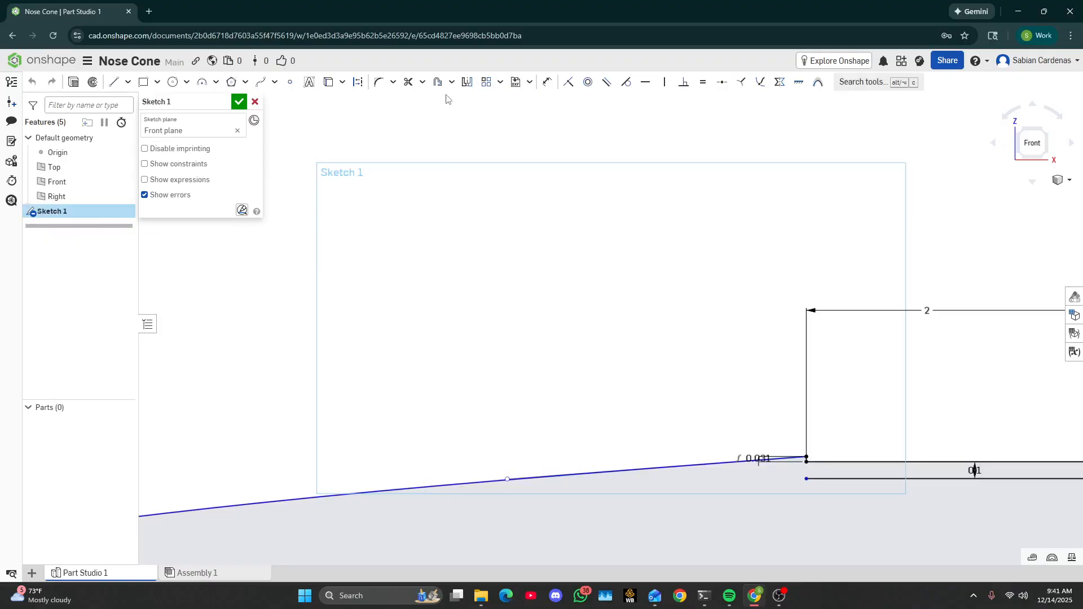
click(436, 85)
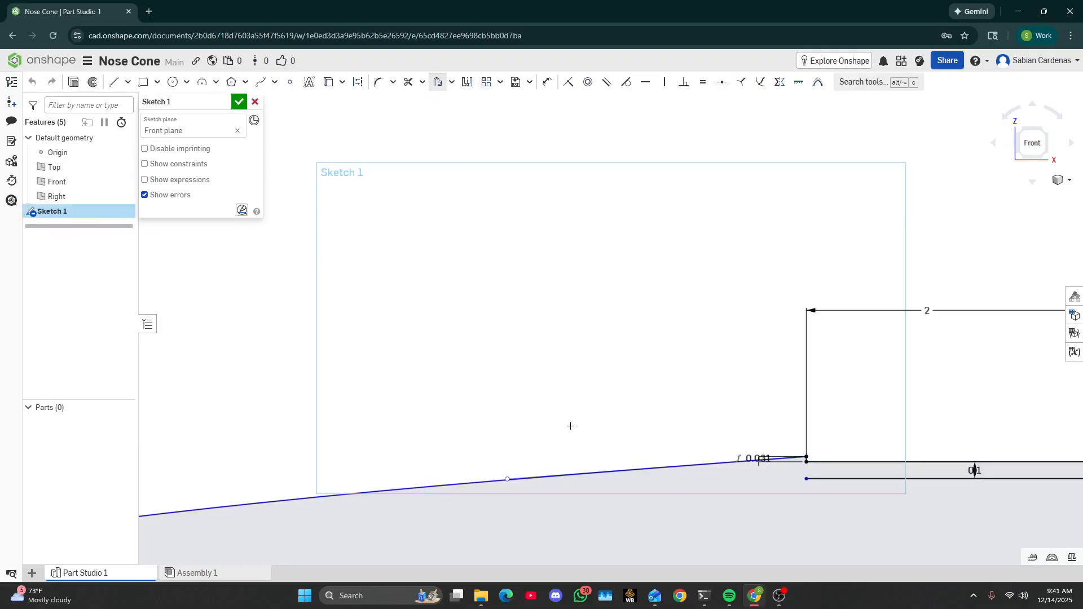
click(414, 488)
scroll(367, 451, down, 5)
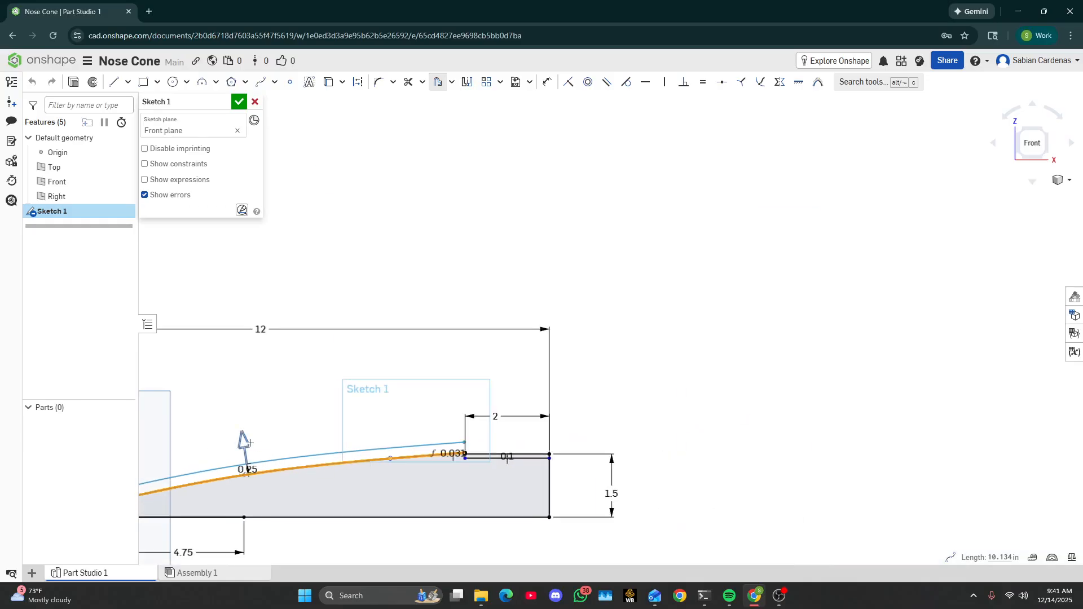
drag(248, 443, 252, 483)
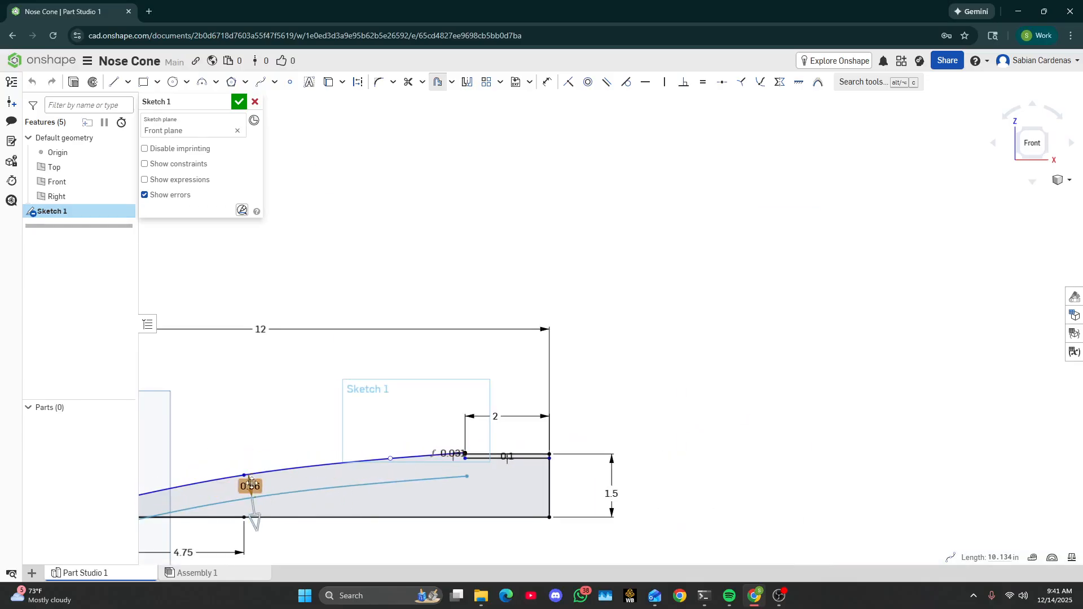
click(252, 484)
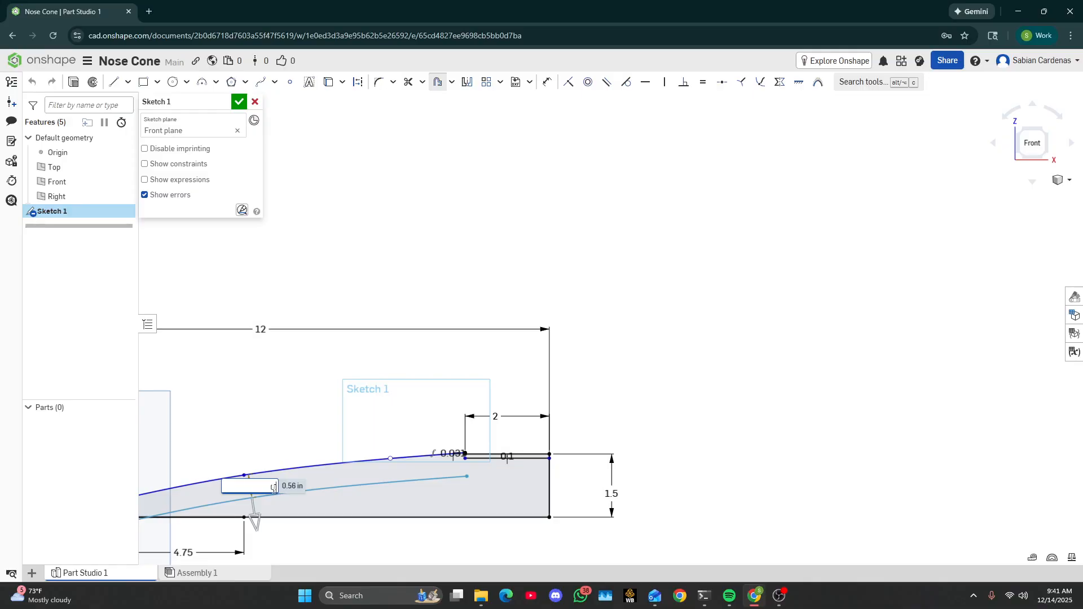
text(0.1)
key(Return)
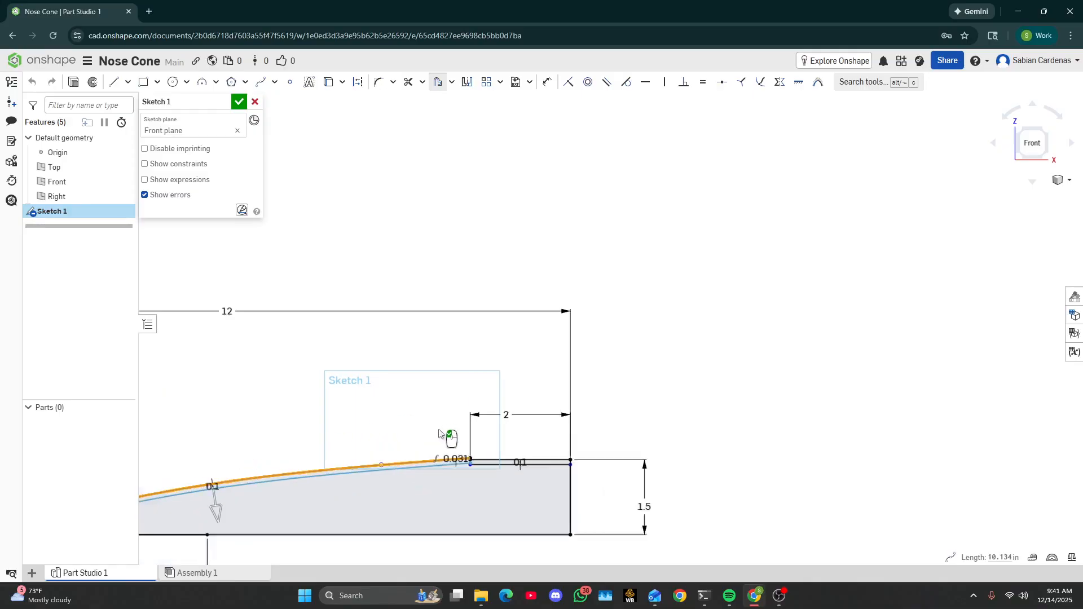
scroll(445, 435, up, 5)
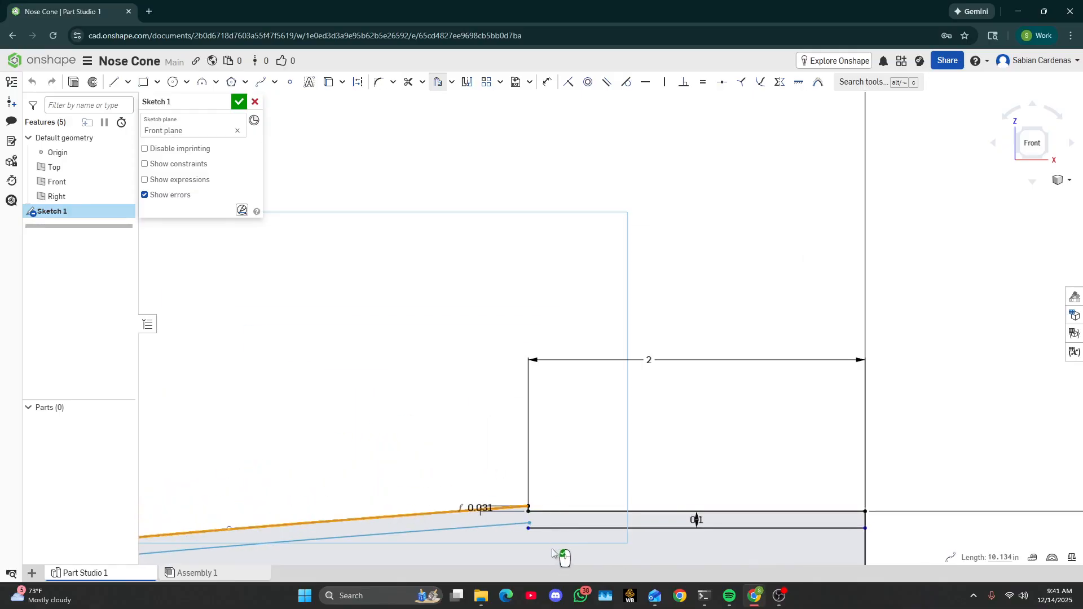
click(239, 102)
Step: Reopen Sketch 1 and draw a vertical line connecting the step-side ends of the 2 in line and its inner offset
scroll(572, 539, up, 5)
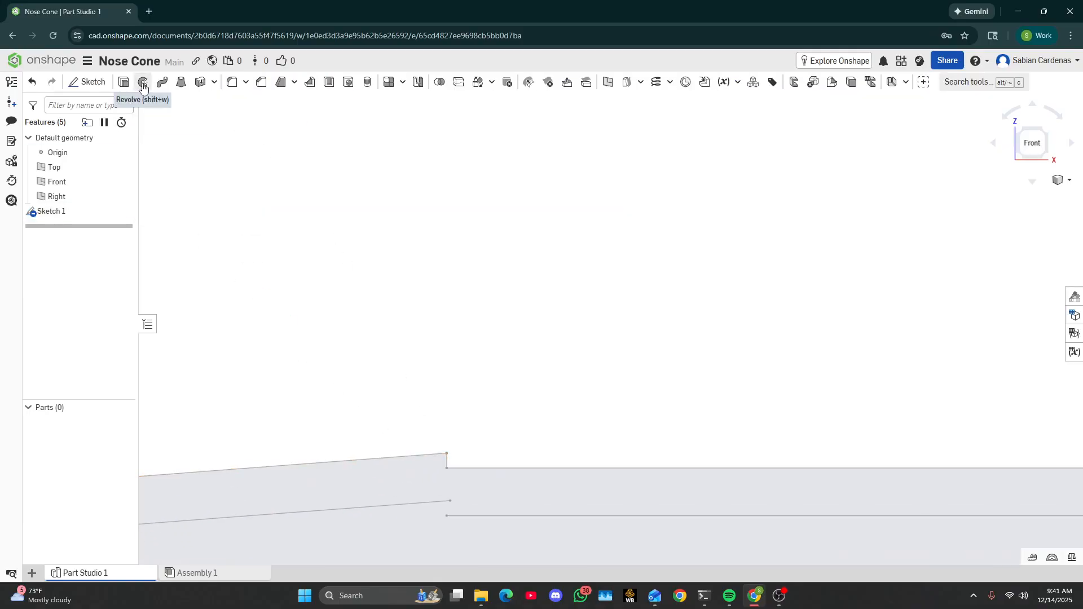
right_click(52, 213)
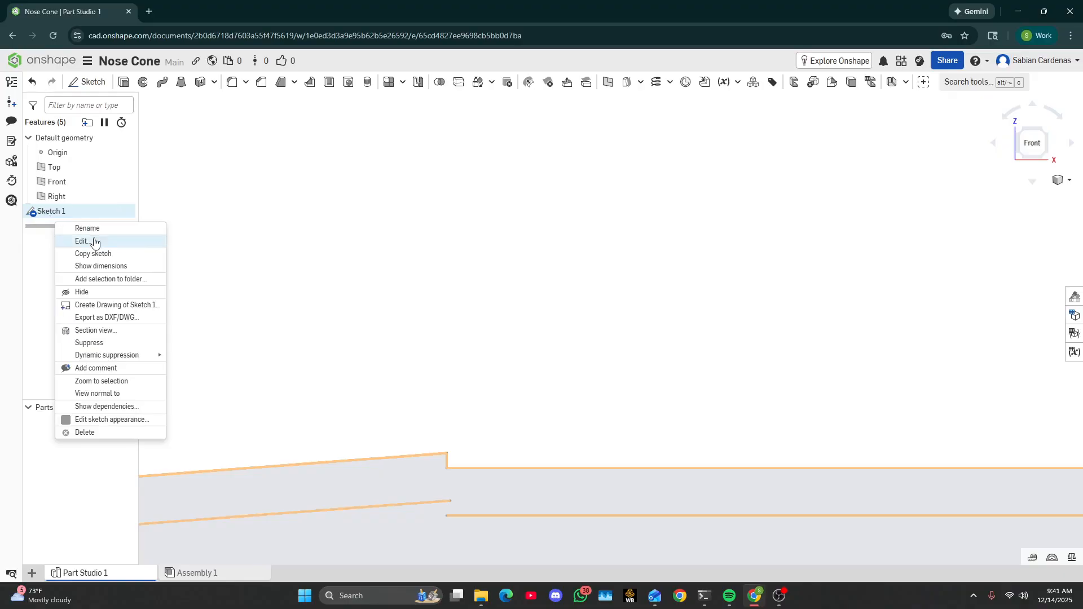
click(94, 242)
click(114, 82)
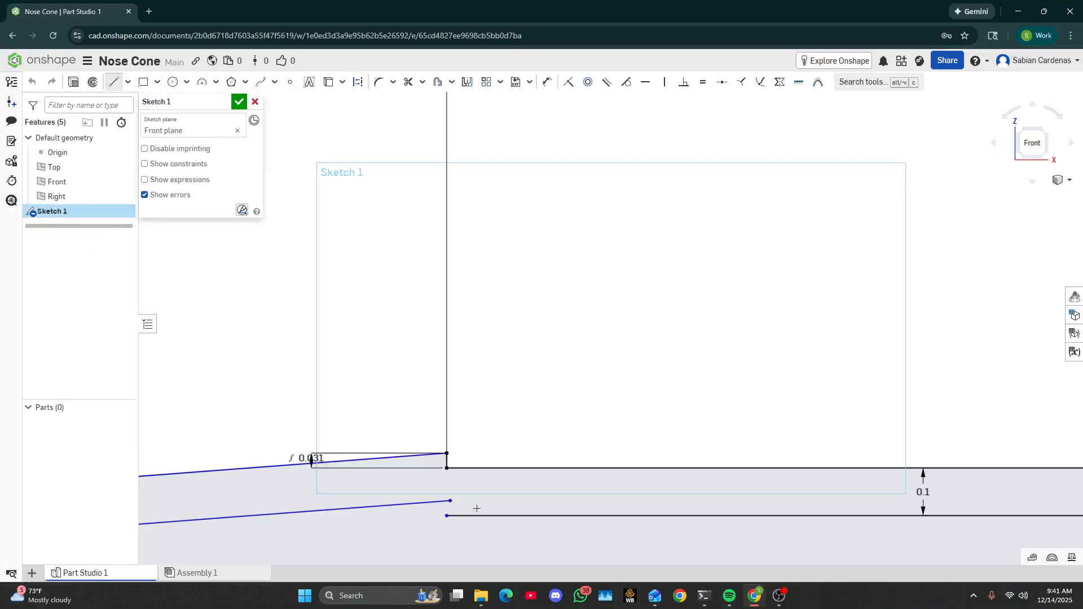
click(447, 467)
key(Escape)
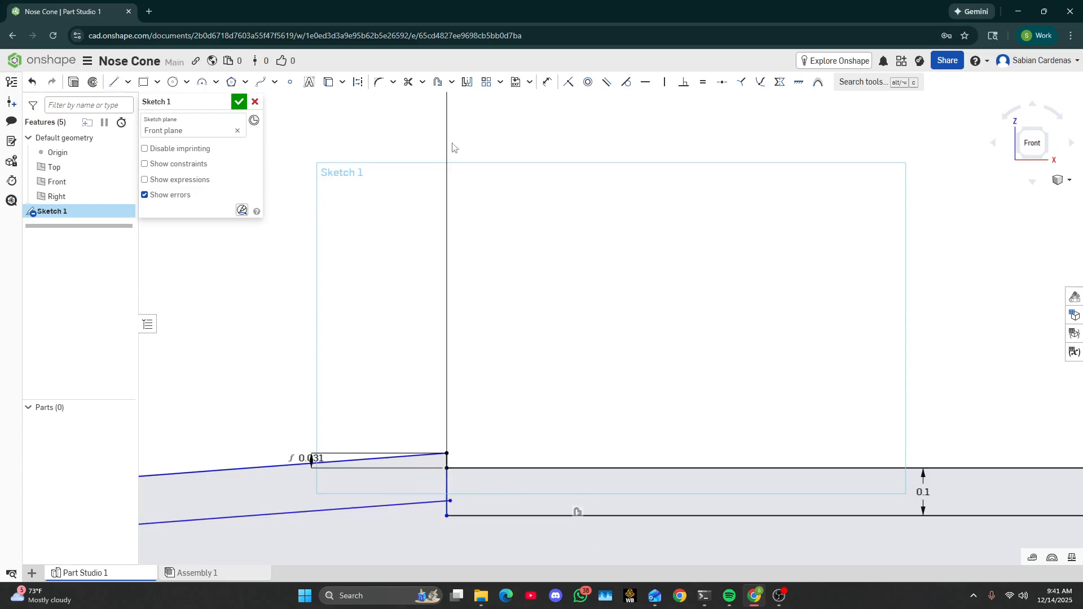
Step: Trim the offset spline's overhang past the new vertical line and the part of that line above the offset spline
click(408, 81)
scroll(447, 499, up, 5)
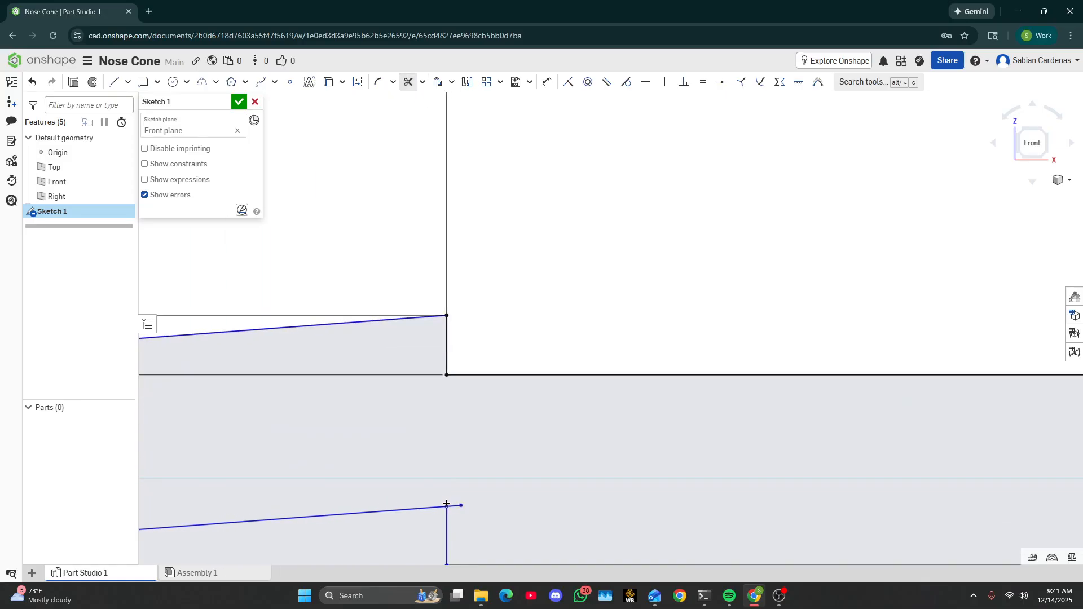
scroll(454, 525, down, 4)
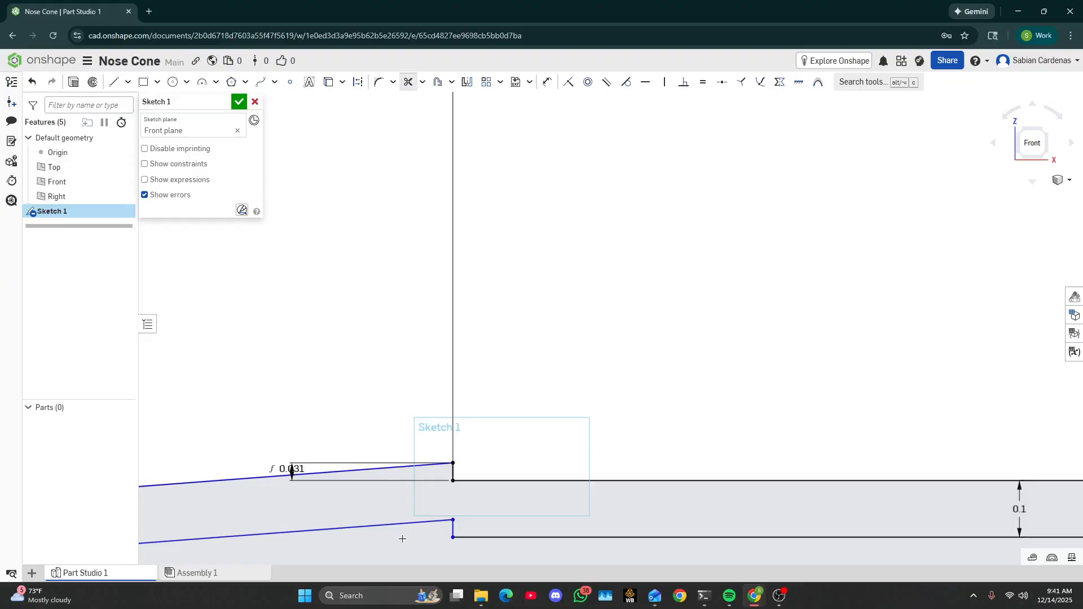
Step: Draw a slanted line from the inner offset line's step-side end across the offset spline, and trim the excess to leave a sloped transition
click(114, 82)
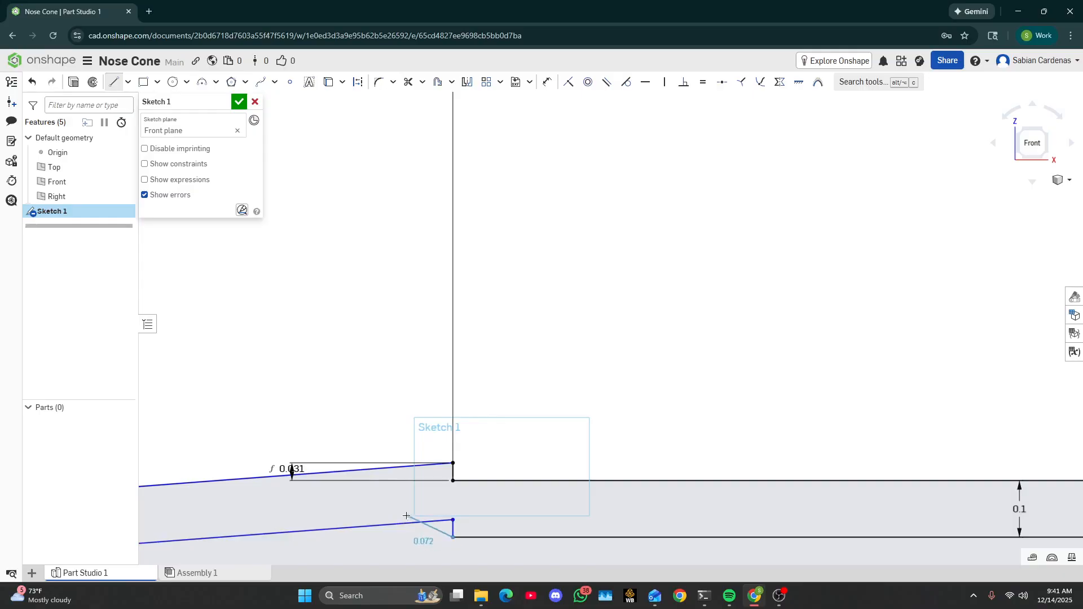
click(363, 498)
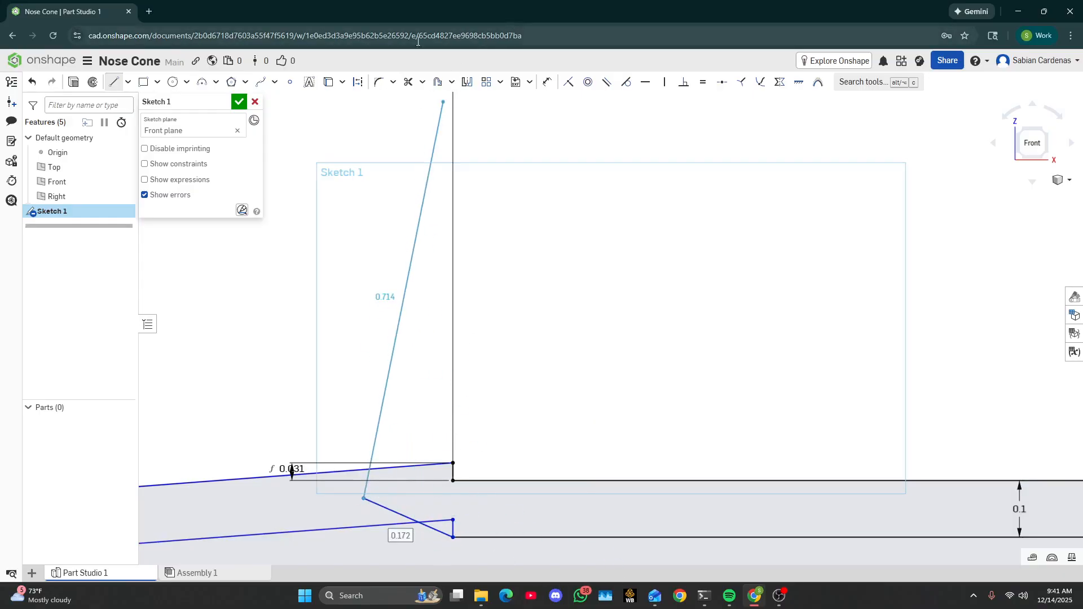
click(408, 82)
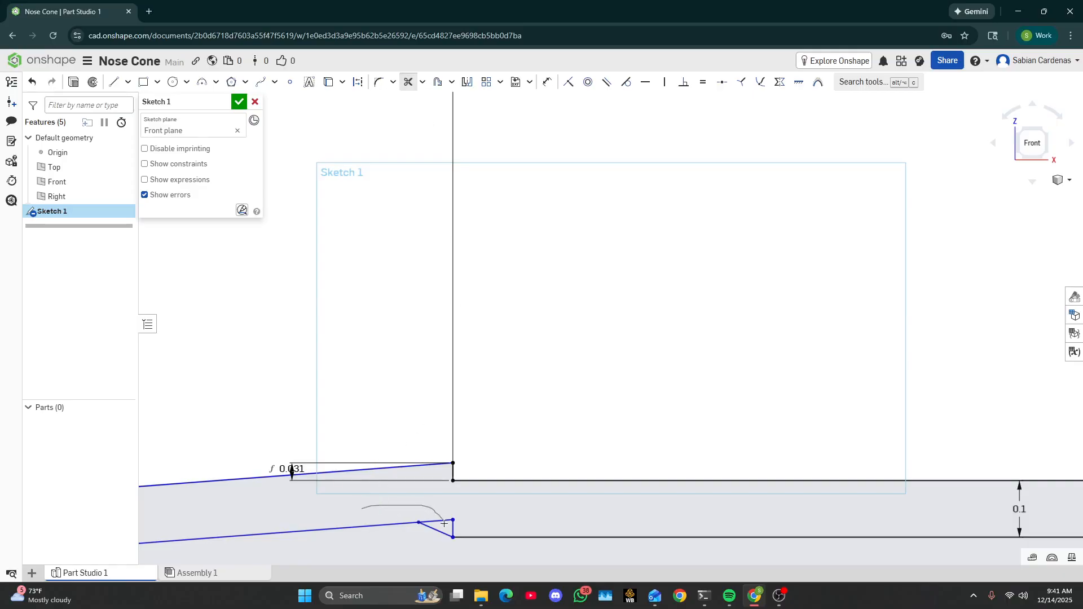
drag(469, 531, 472, 531)
Step: Trim away the vertical end line at the nose cone's base below the inner offset line
scroll(437, 507, down, 20)
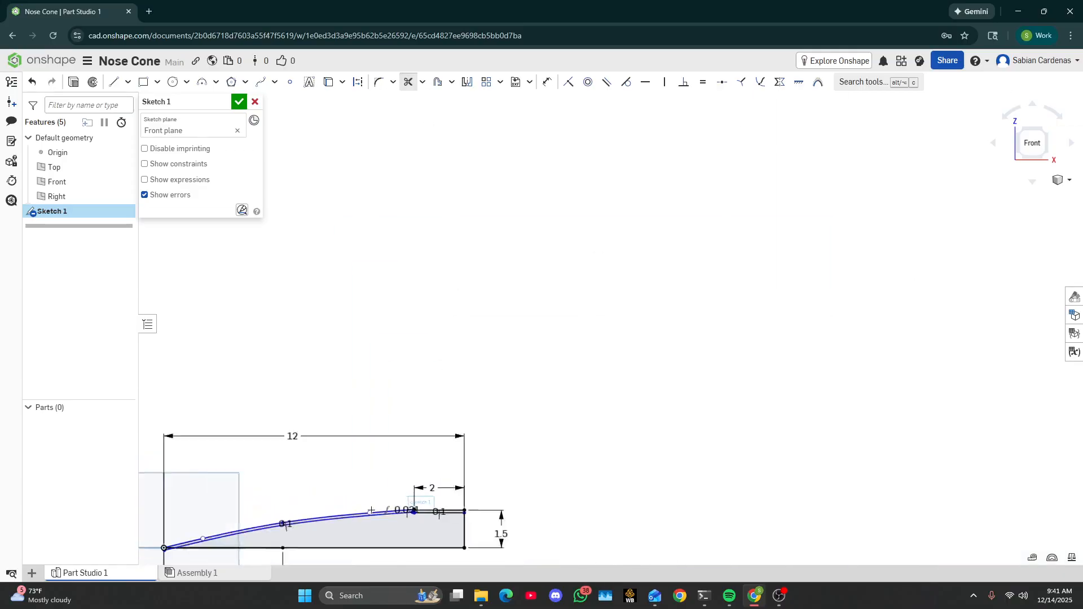
scroll(291, 516, up, 2)
scroll(291, 516, up, 3)
scroll(733, 539, up, 4)
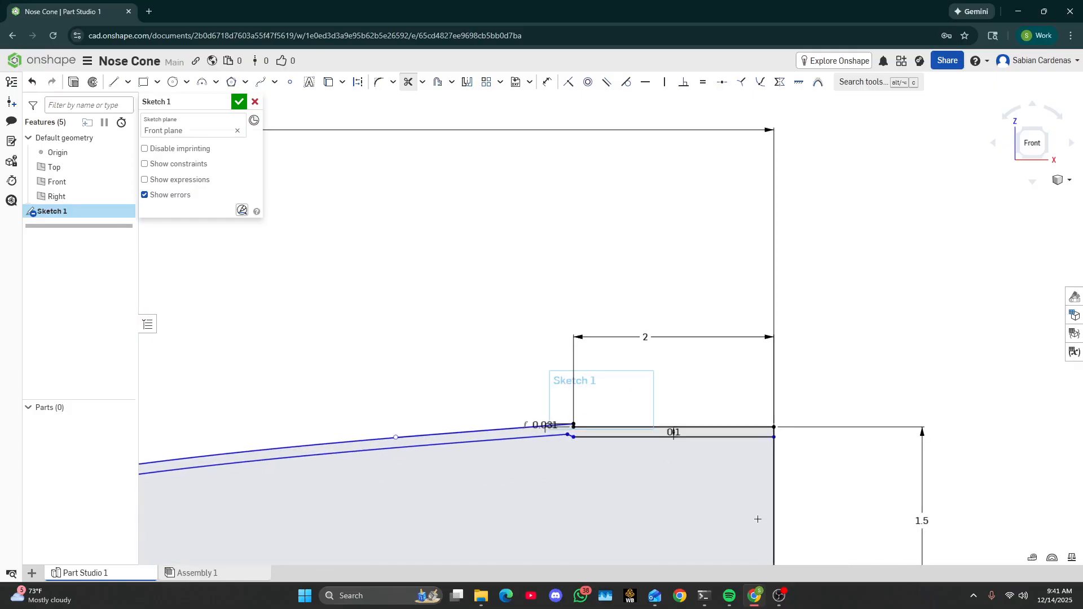
drag(713, 512, 831, 489)
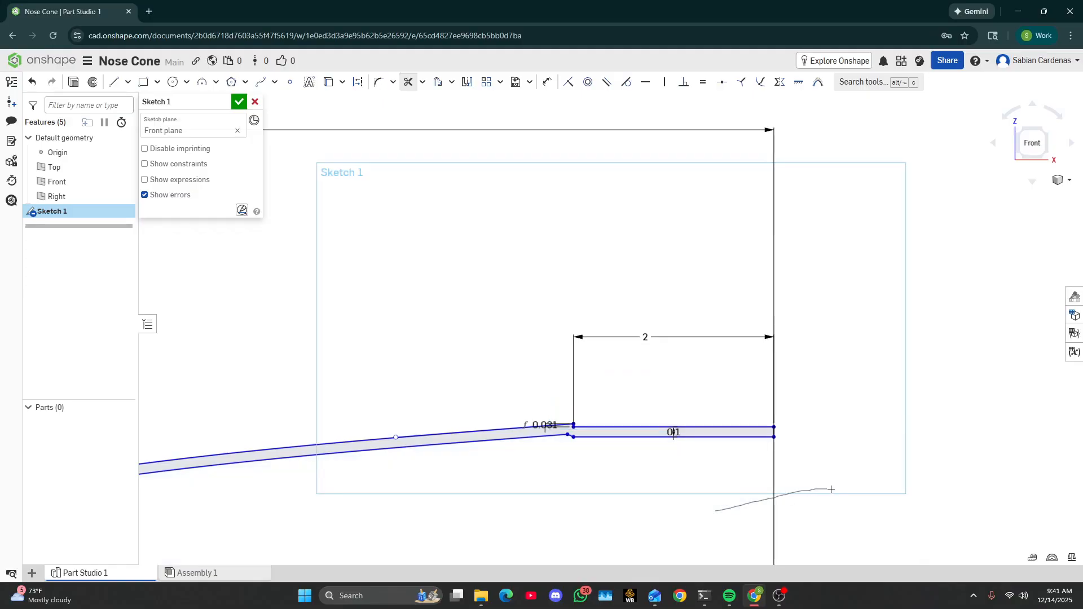
Step: Trim the end of the offset spline that extends below the baseline near the origin
scroll(532, 508, down, 6)
scroll(382, 520, up, 4)
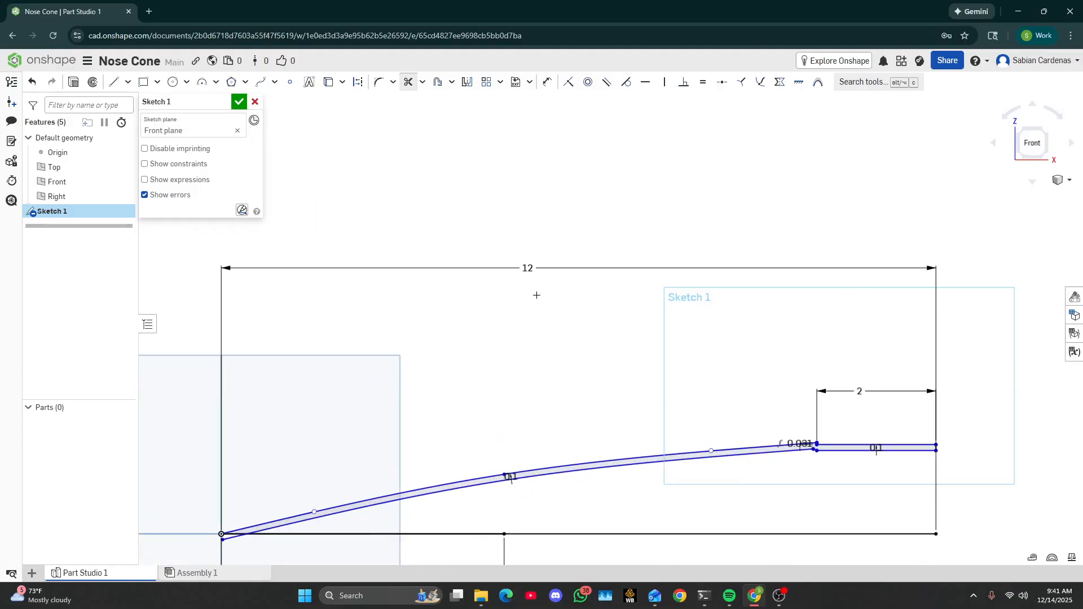
scroll(234, 538, up, 5)
drag(210, 526, 304, 537)
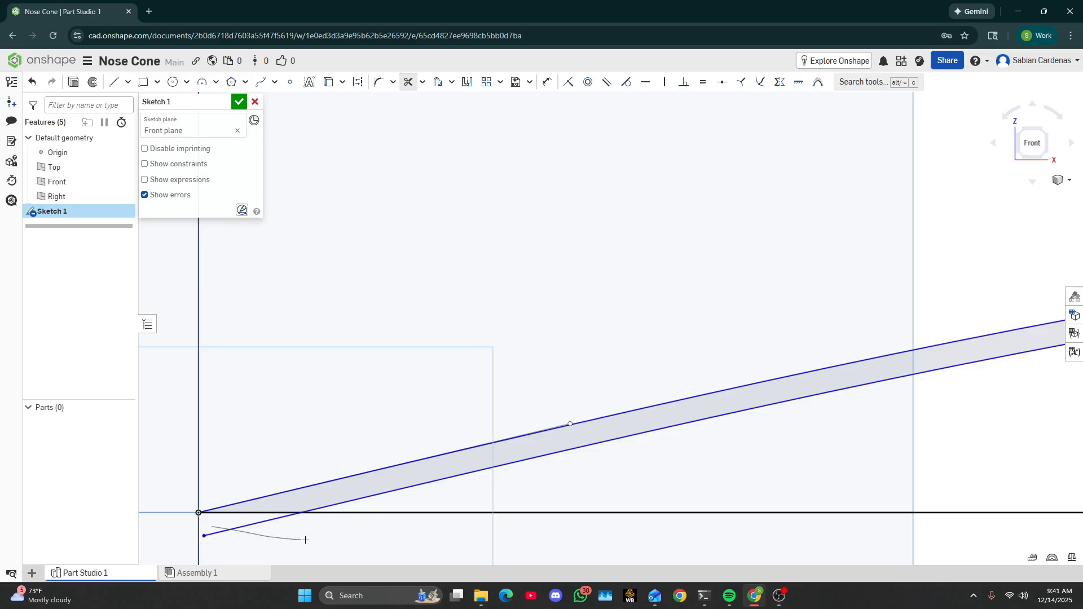
Step: Examine the trimmed wall profile from the tip at the origin to the 2 in section at the base
scroll(389, 529, down, 5)
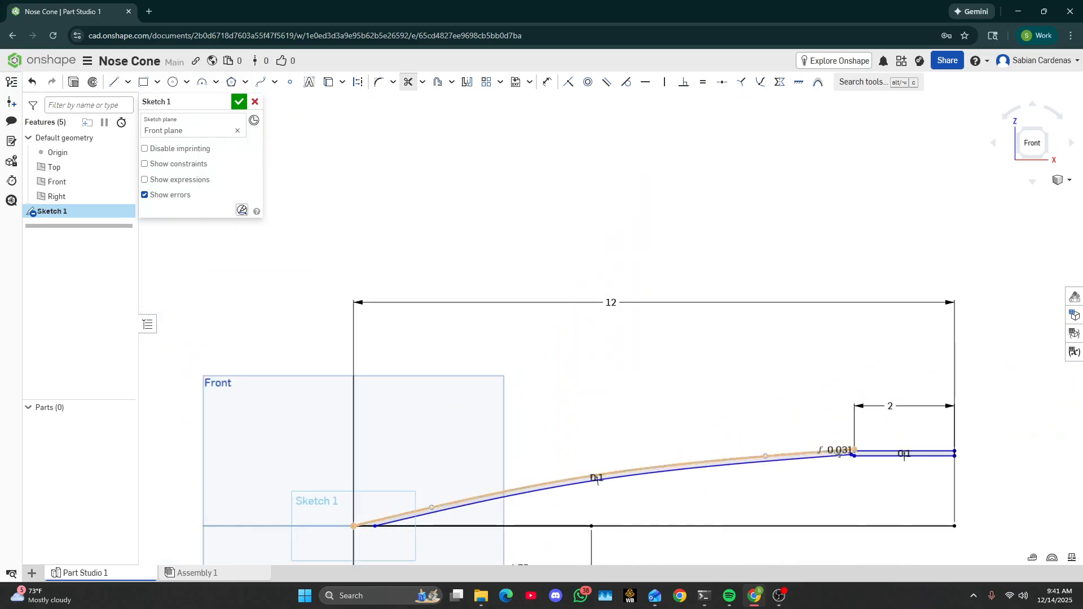
scroll(346, 547, up, 3)
scroll(407, 493, up, 2)
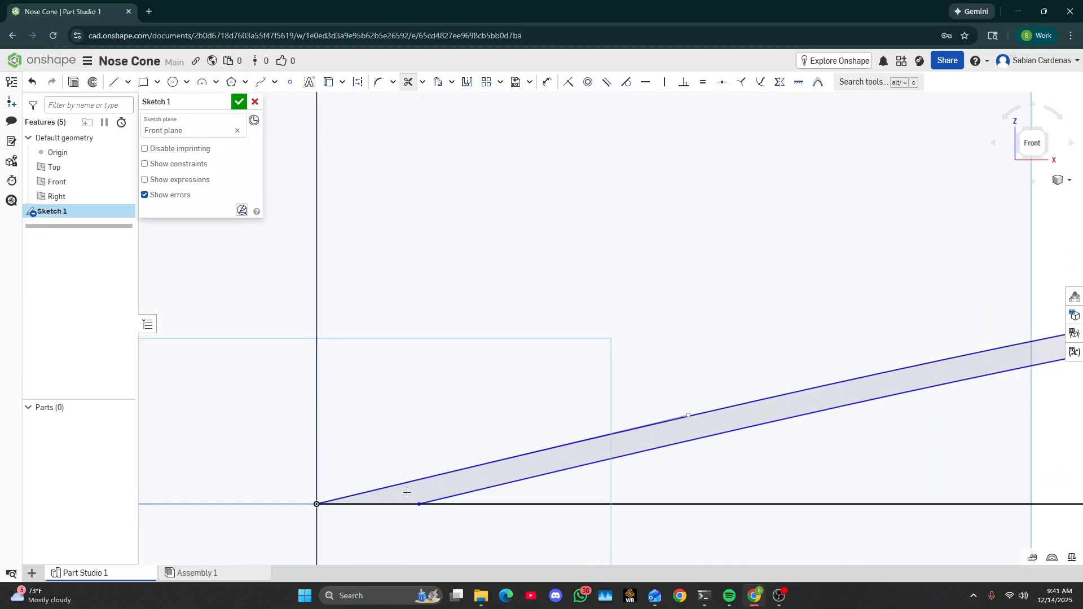
scroll(411, 498, down, 6)
scroll(682, 493, down, 6)
scroll(617, 499, up, 7)
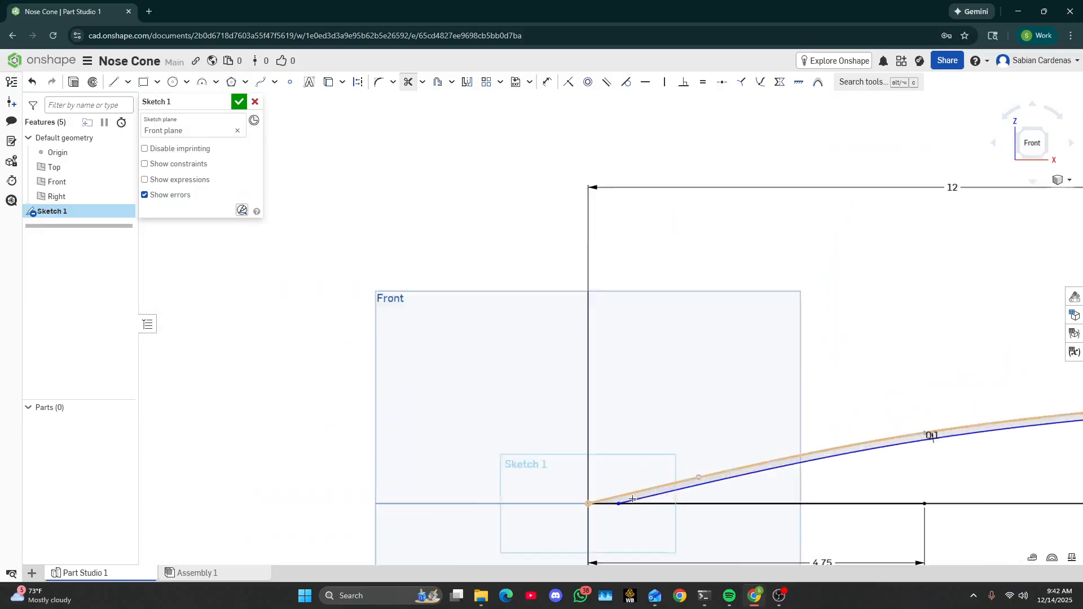
scroll(614, 507, up, 4)
scroll(530, 494, down, 5)
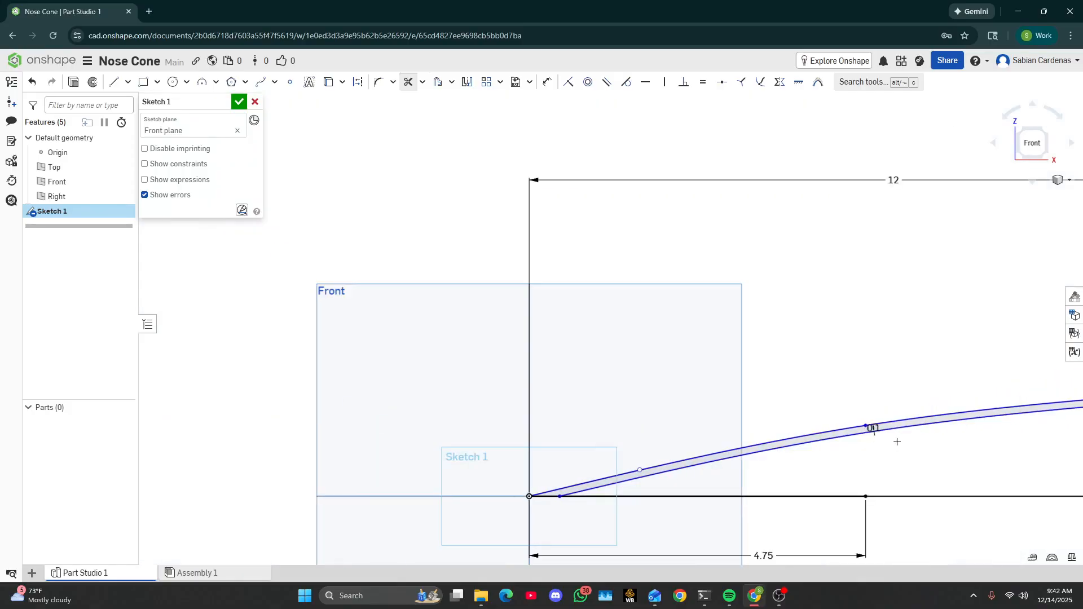
scroll(1015, 426, down, 3)
scroll(1062, 423, up, 4)
scroll(906, 455, up, 3)
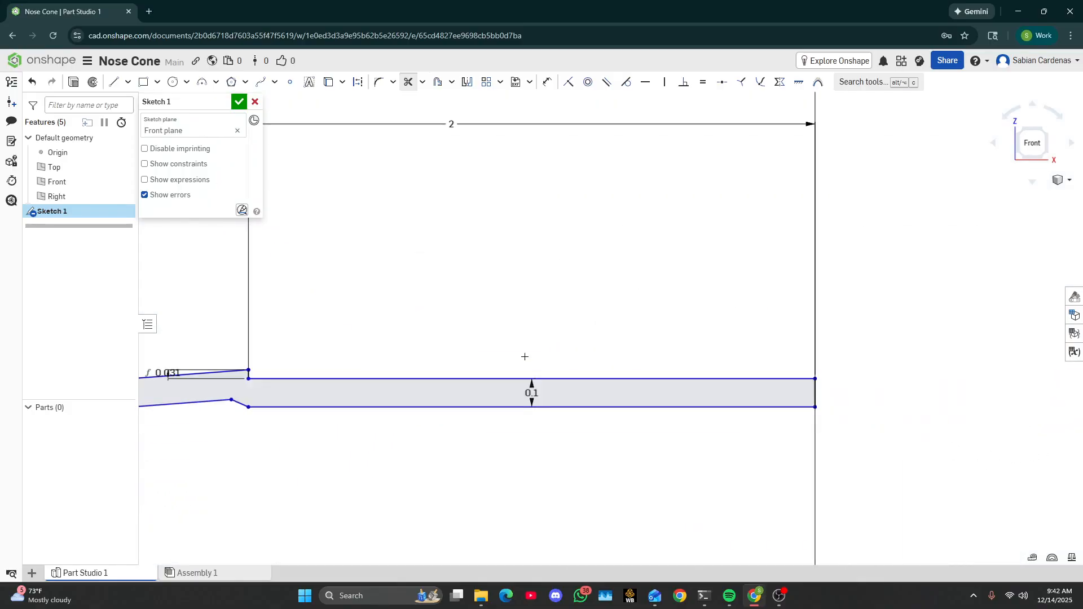
Step: Finish the nose cone's wall profile sketch on the Front plane
scroll(363, 393, down, 2)
scroll(309, 363, down, 4)
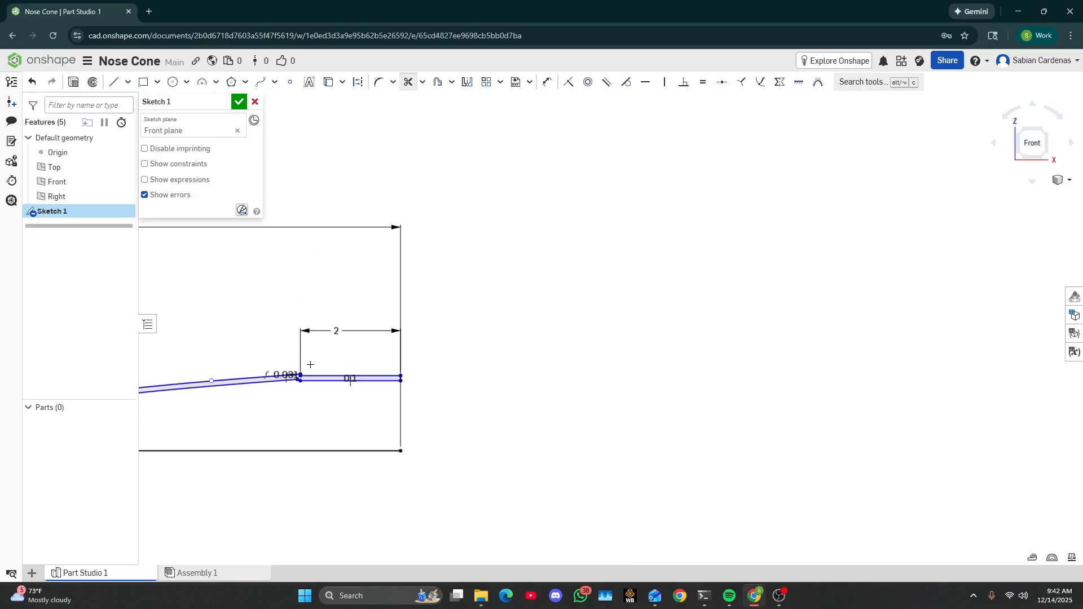
scroll(220, 372, down, 3)
scroll(146, 380, down, 2)
scroll(143, 375, up, 8)
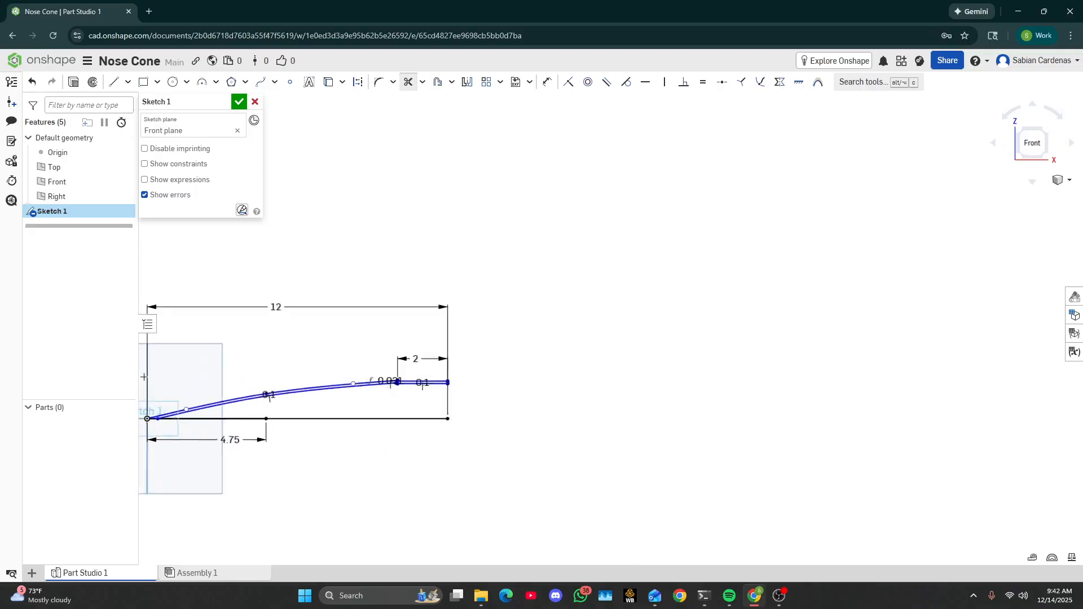
click(239, 102)
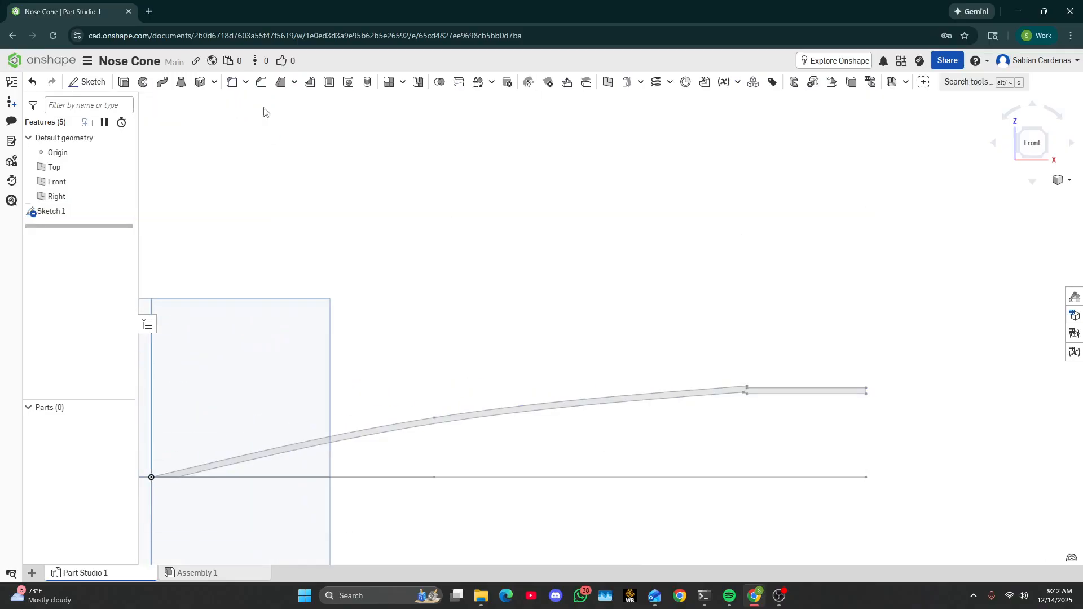
Step: Revolve the wall profile sketch as a new solid, full turn, around the horizontal baseline through the origin
click(44, 214)
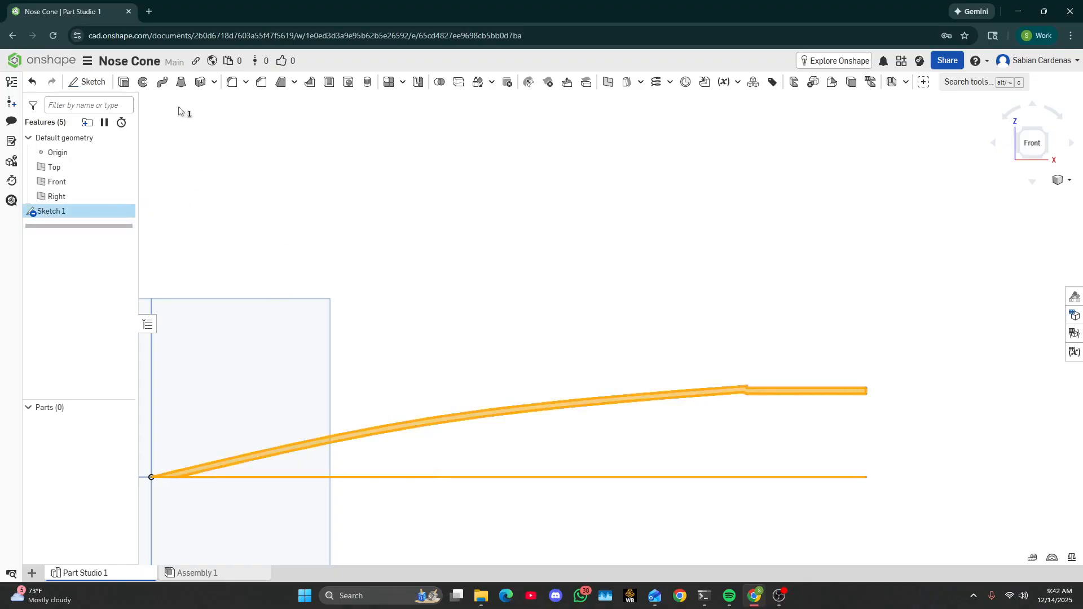
click(142, 83)
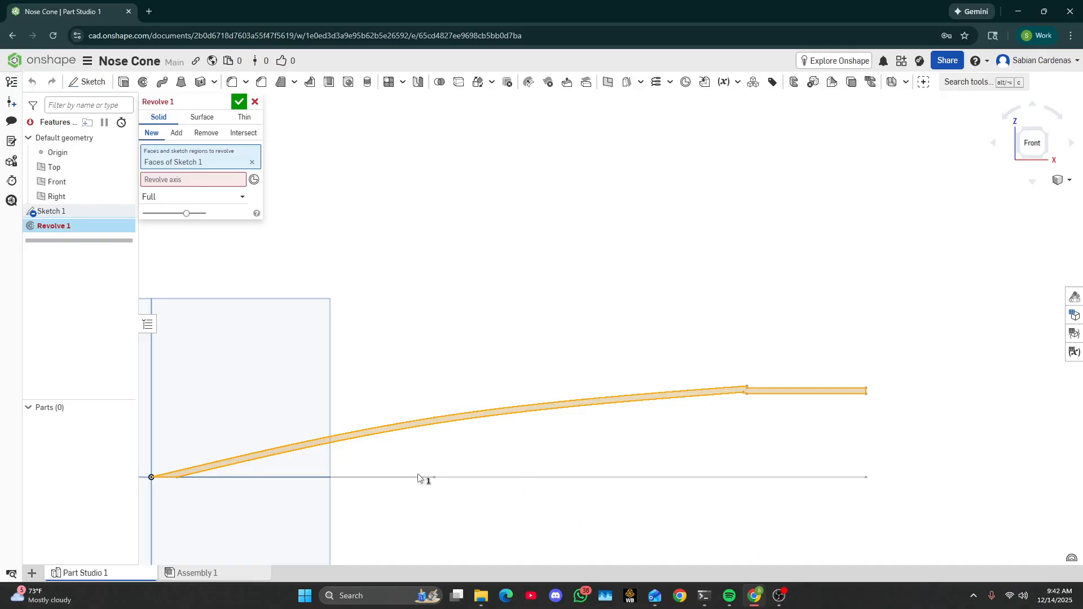
click(188, 183)
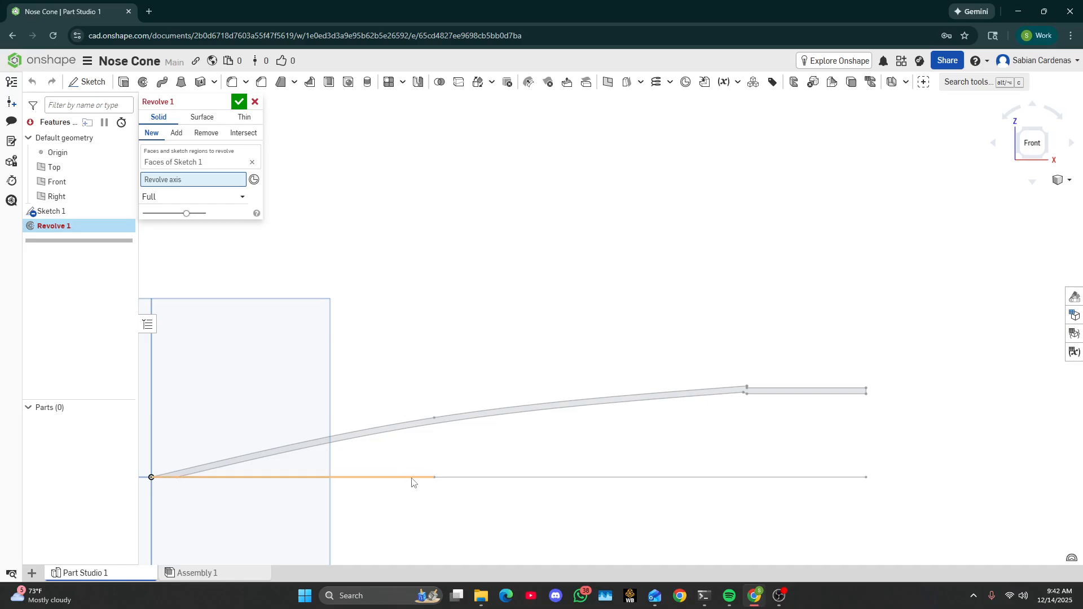
click(507, 479)
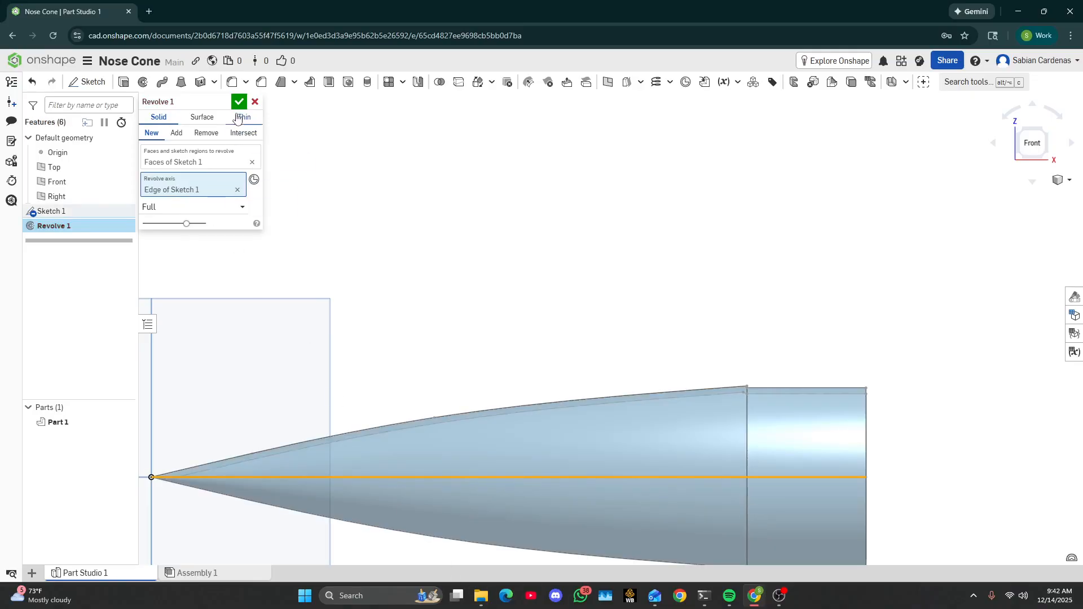
click(239, 101)
Step: Change the revolved nose cone part's appearance to a medium blue from the colour palette
scroll(584, 338, down, 5)
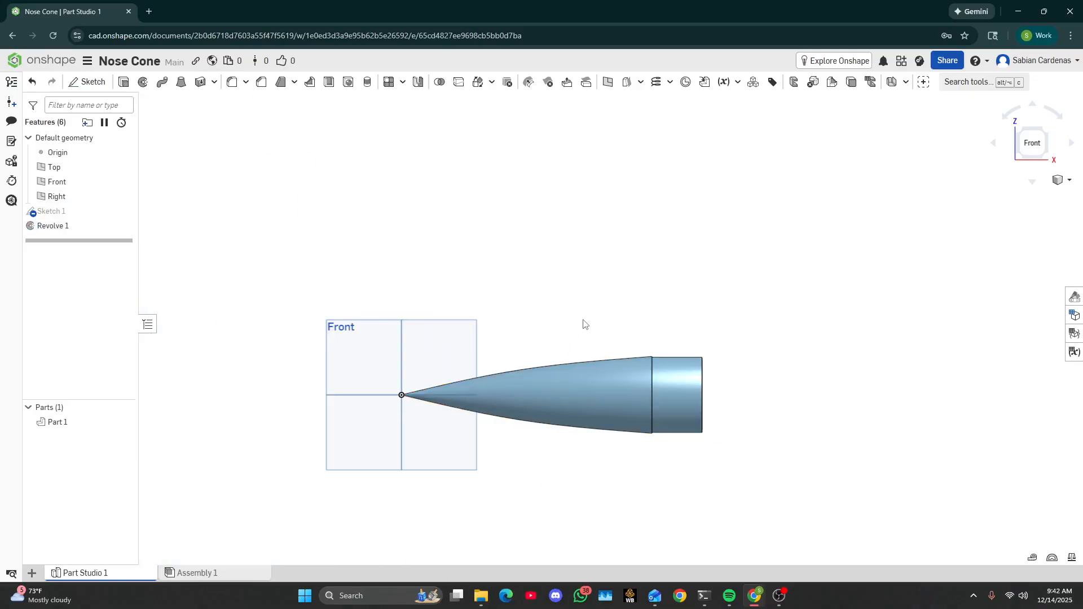
right_drag(584, 325, 333, 474)
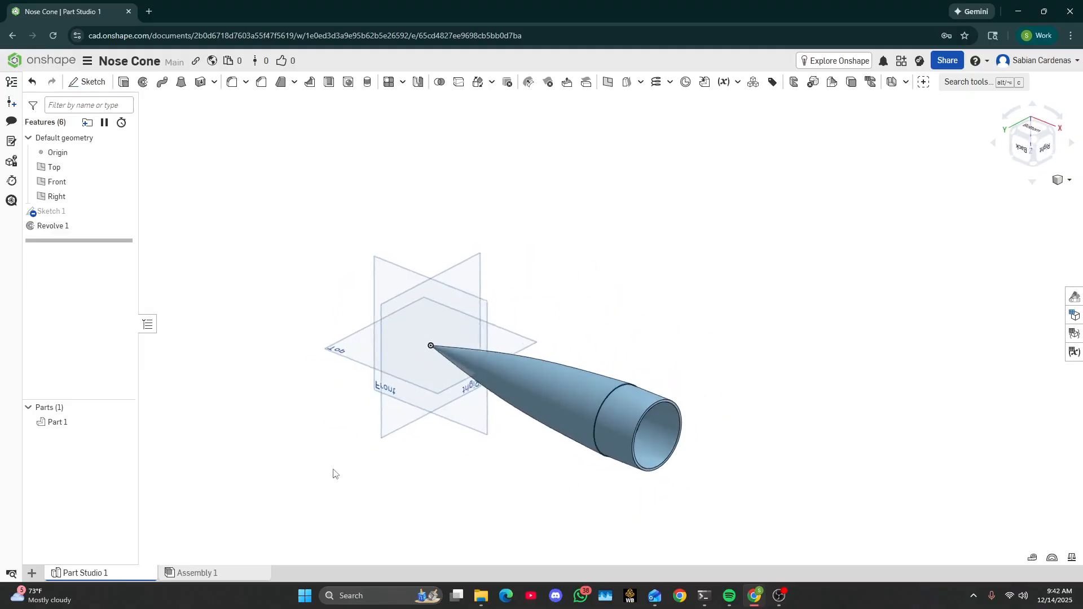
right_click(56, 422)
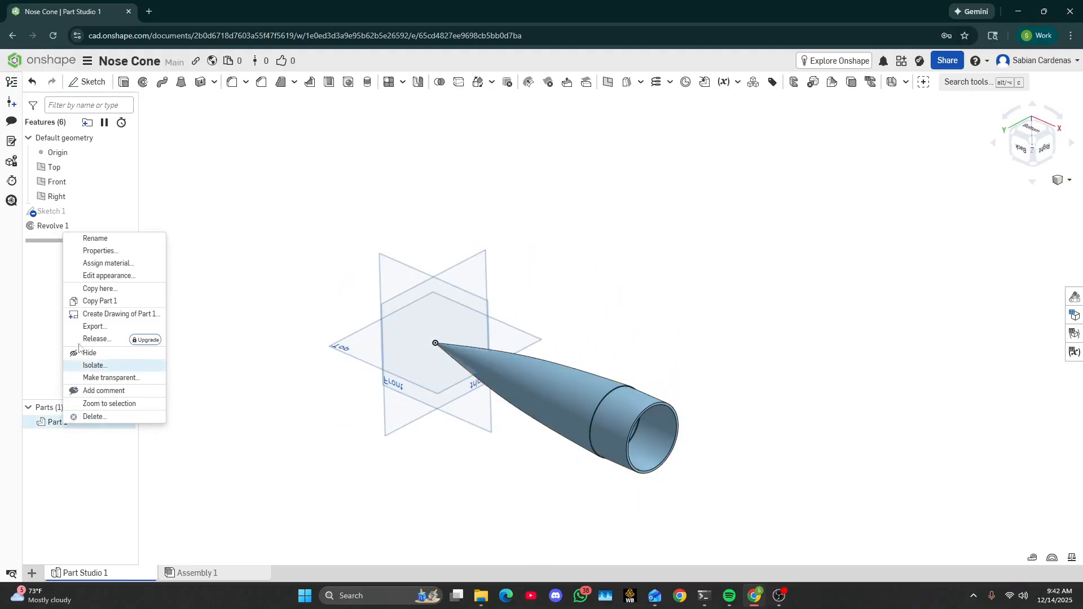
click(107, 276)
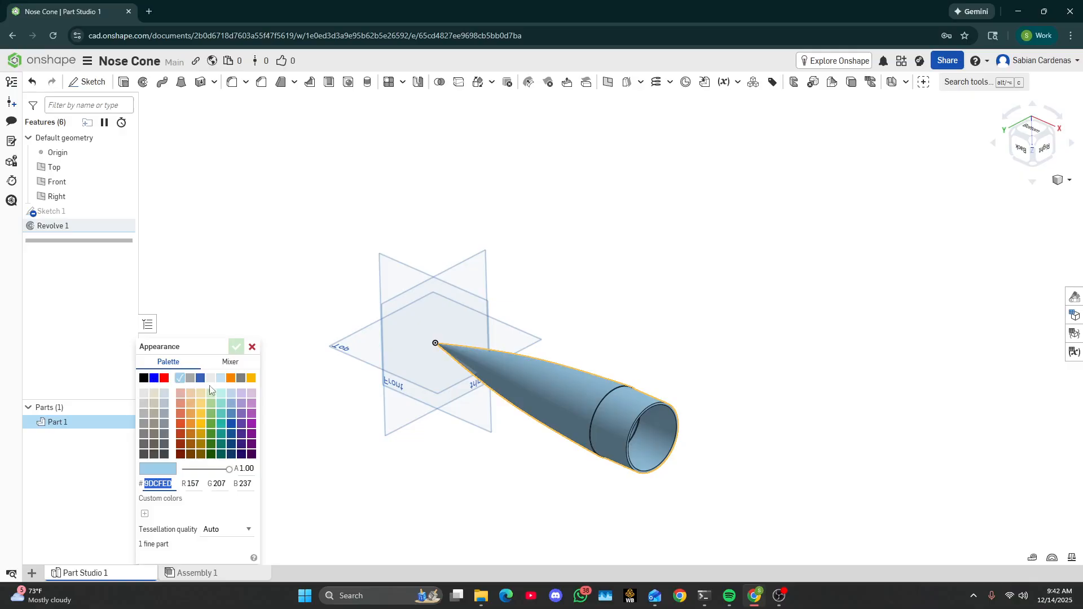
click(232, 414)
click(236, 346)
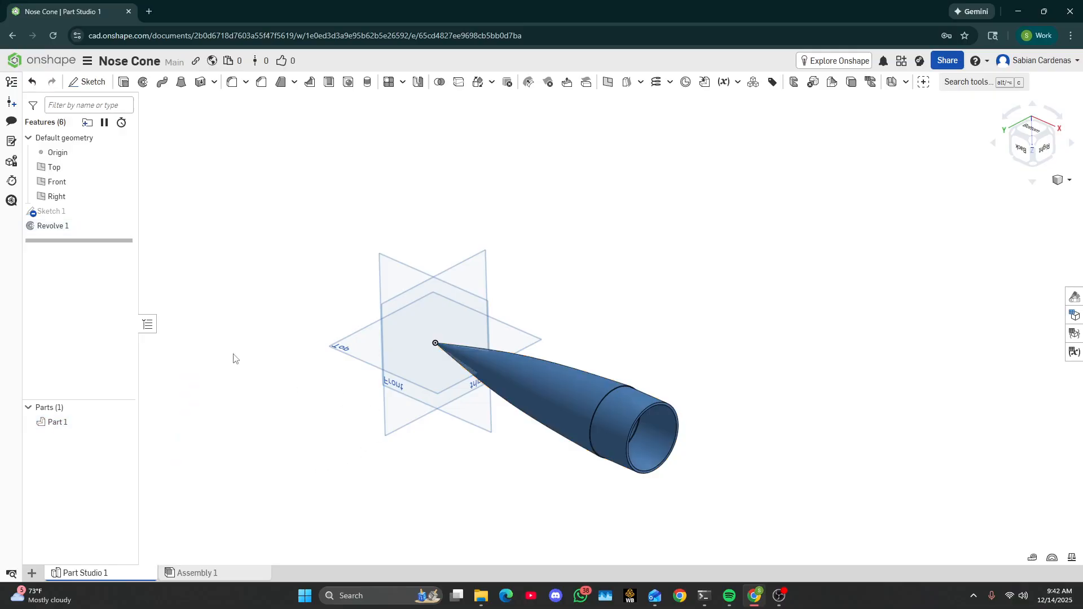